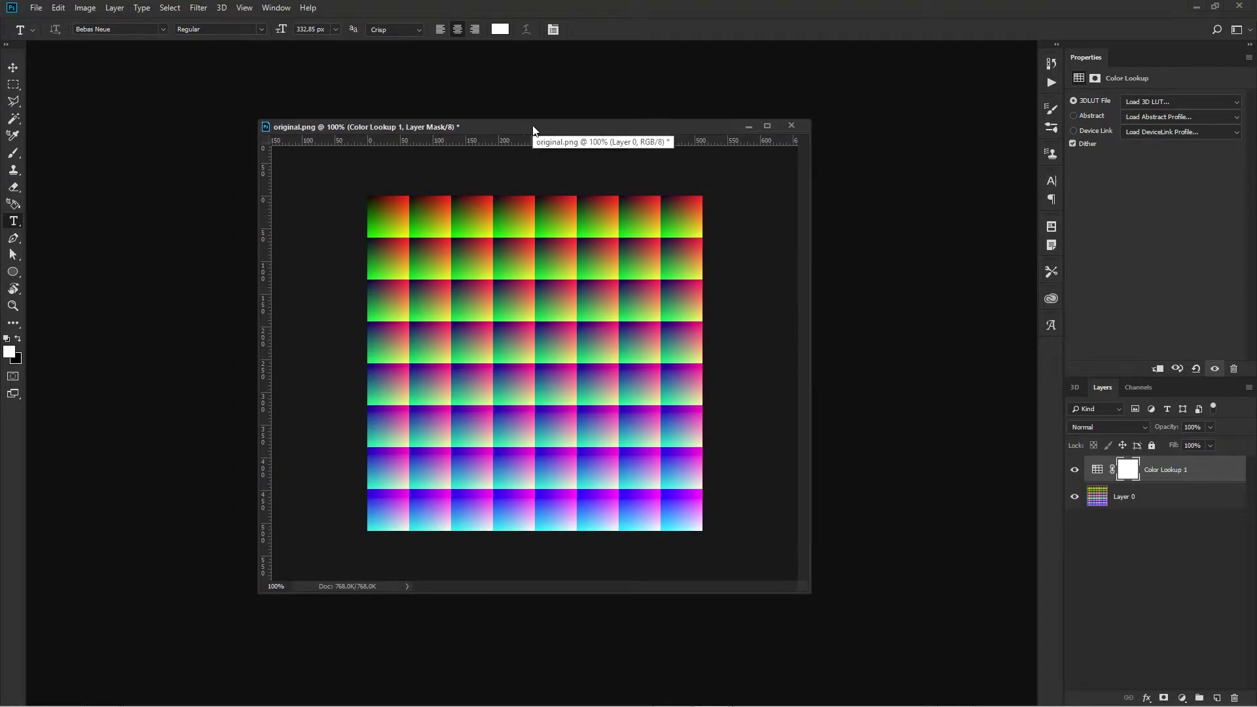
- Cancel the Open dialog and nudge the original.png document window
{"action": "key", "text": "ctrl+o"}
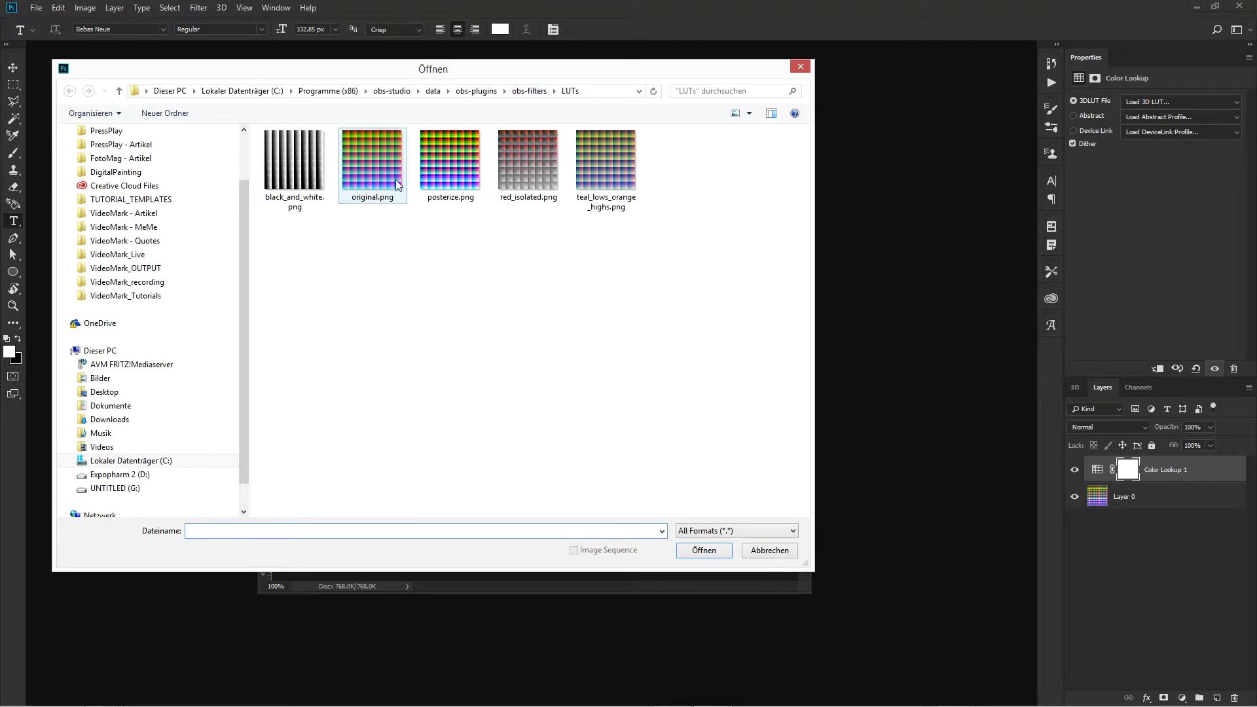
{"action": "left_click", "coordinate": [757, 556]}
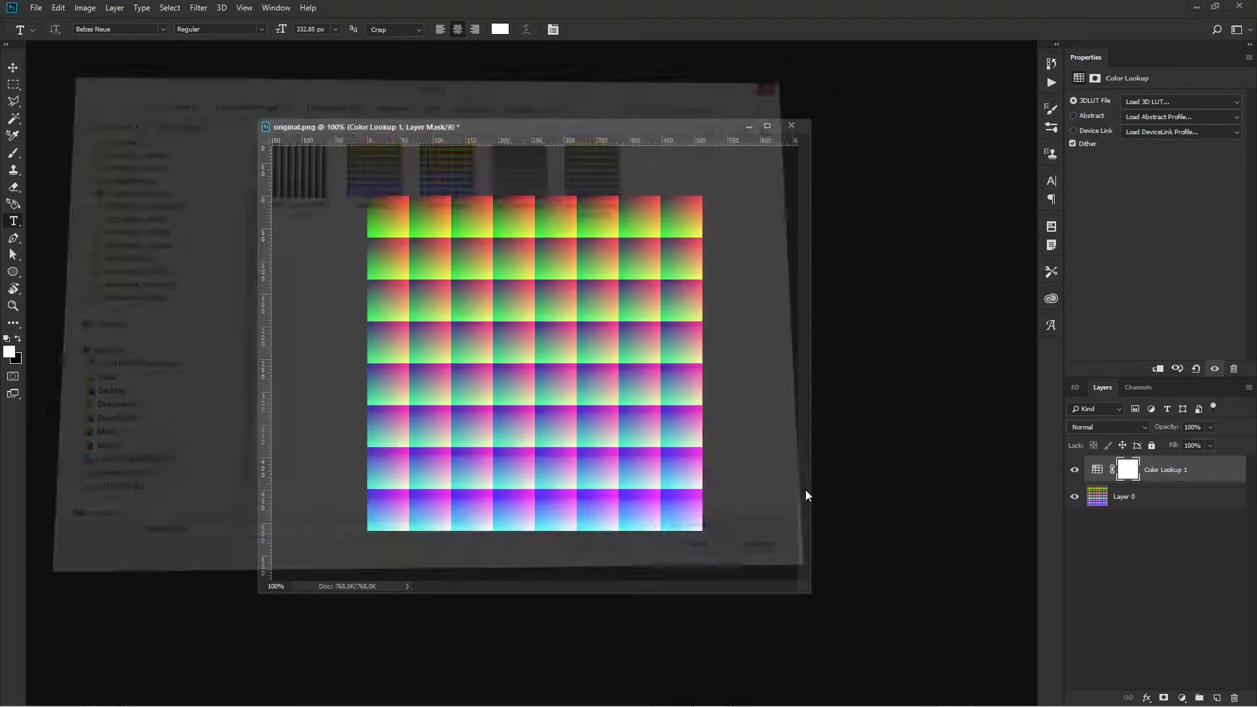
{"action": "left_click_drag", "start_coordinate": [524, 127], "coordinate": [531, 135]}
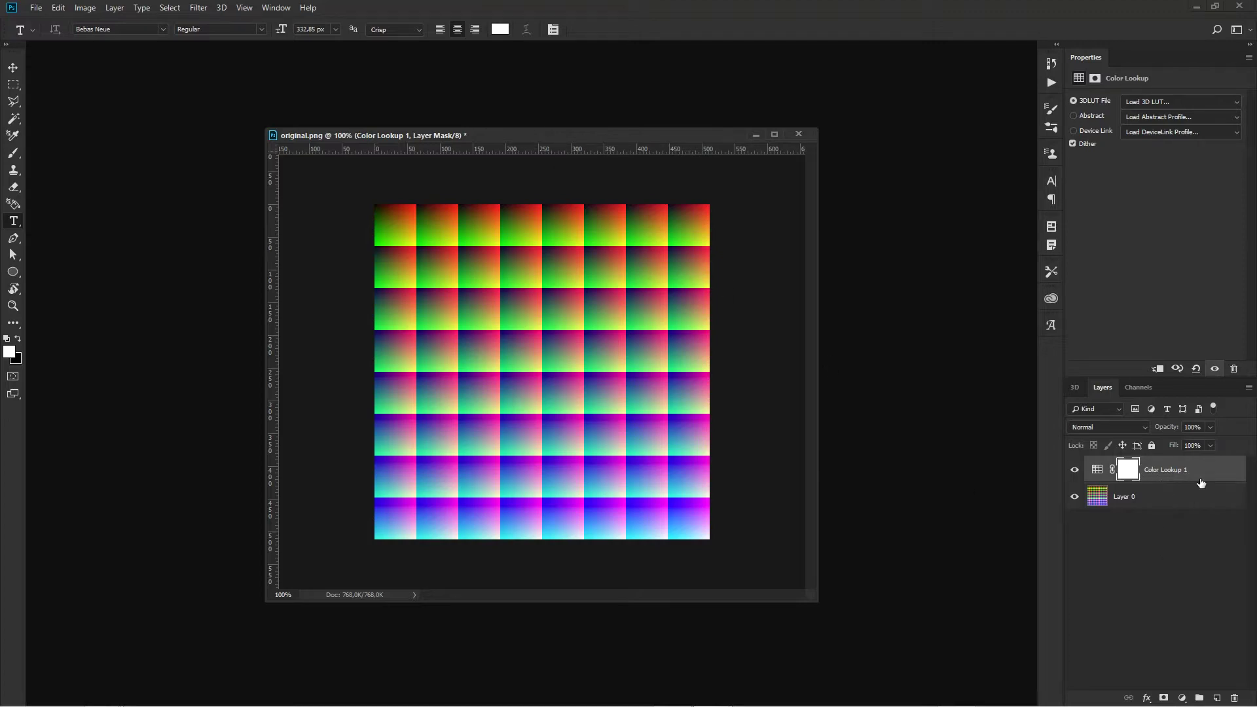
- Delete the existing Color Lookup layer and add a new Color Lookup adjustment layer
{"action": "key", "text": "ctrl+2"}
{"action": "key", "text": "Delete"}
{"action": "left_click", "coordinate": [1181, 697]}
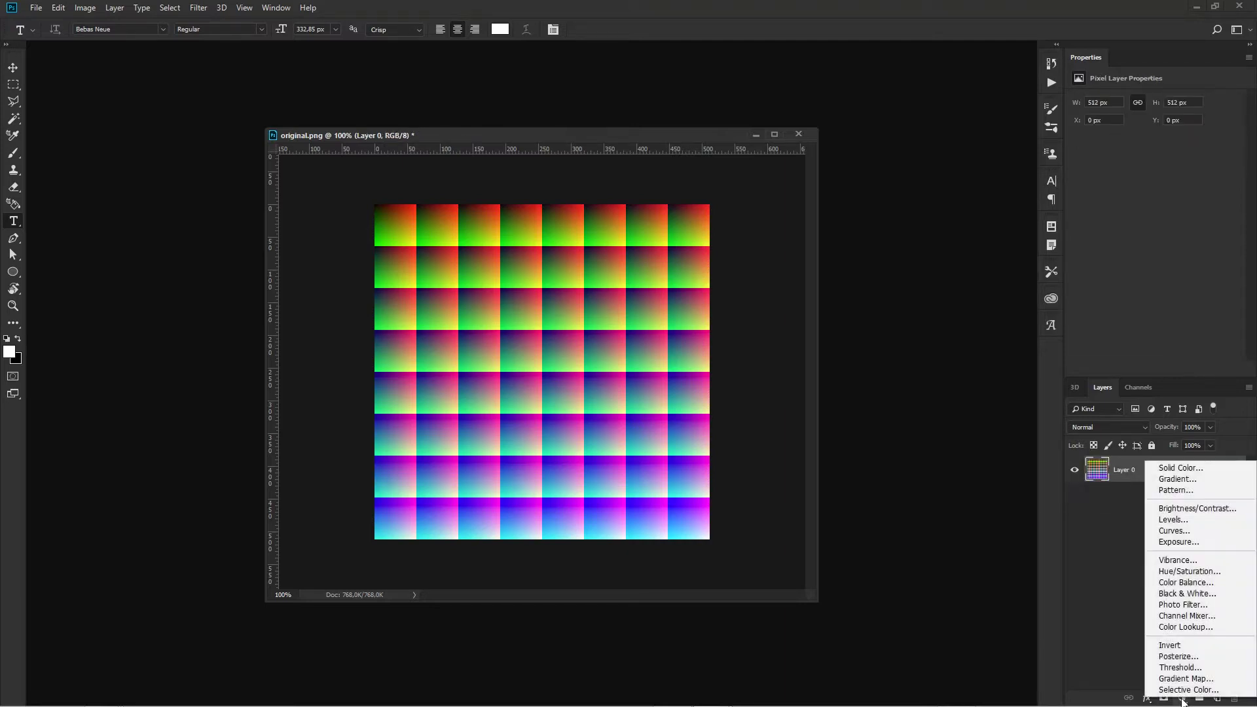
{"action": "left_click", "coordinate": [1197, 630]}
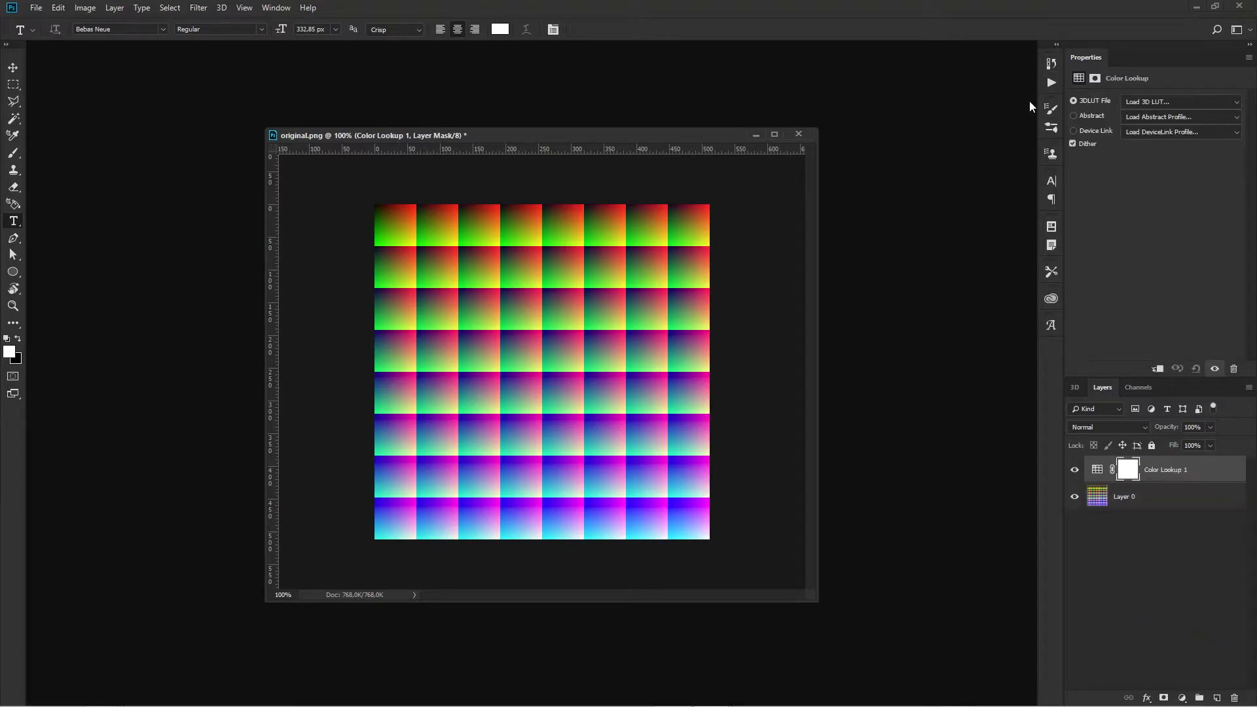
- Load M31 - LOG32.cube as the Color Lookup's 3D LUT
{"action": "left_click", "coordinate": [1154, 102]}
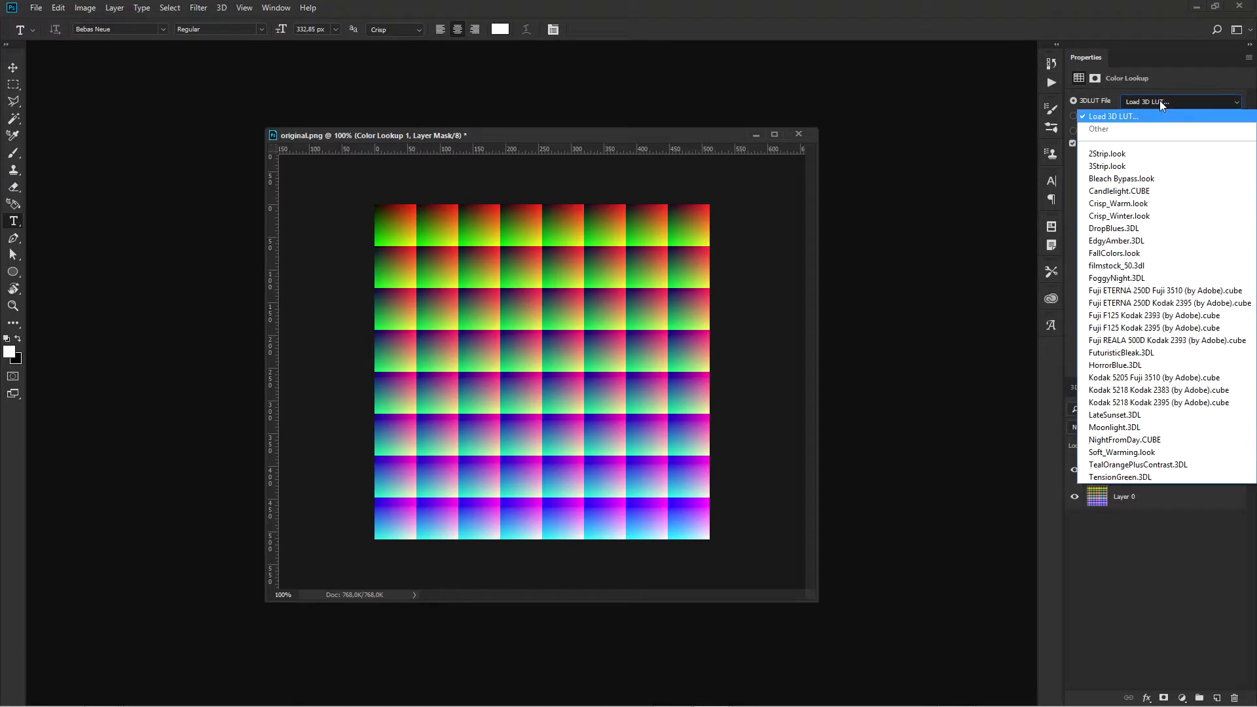
{"action": "left_click", "coordinate": [1165, 121]}
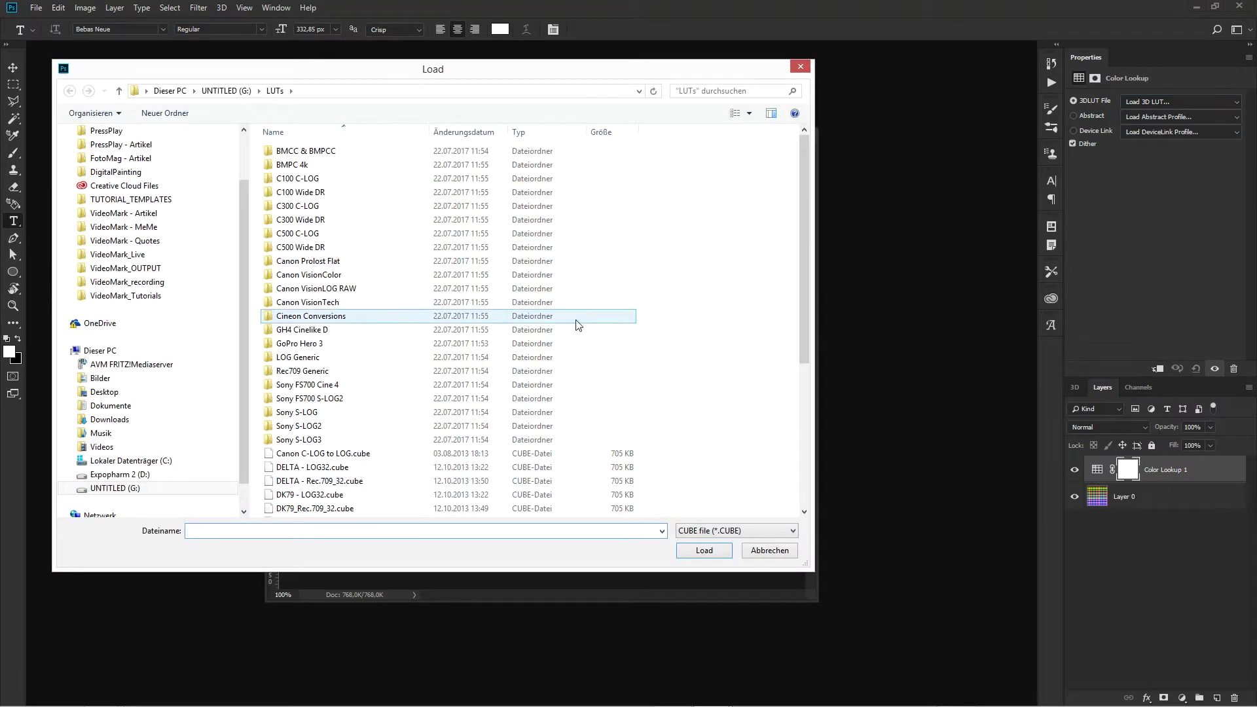
{"action": "left_click_drag", "start_coordinate": [658, 75], "coordinate": [671, 68]}
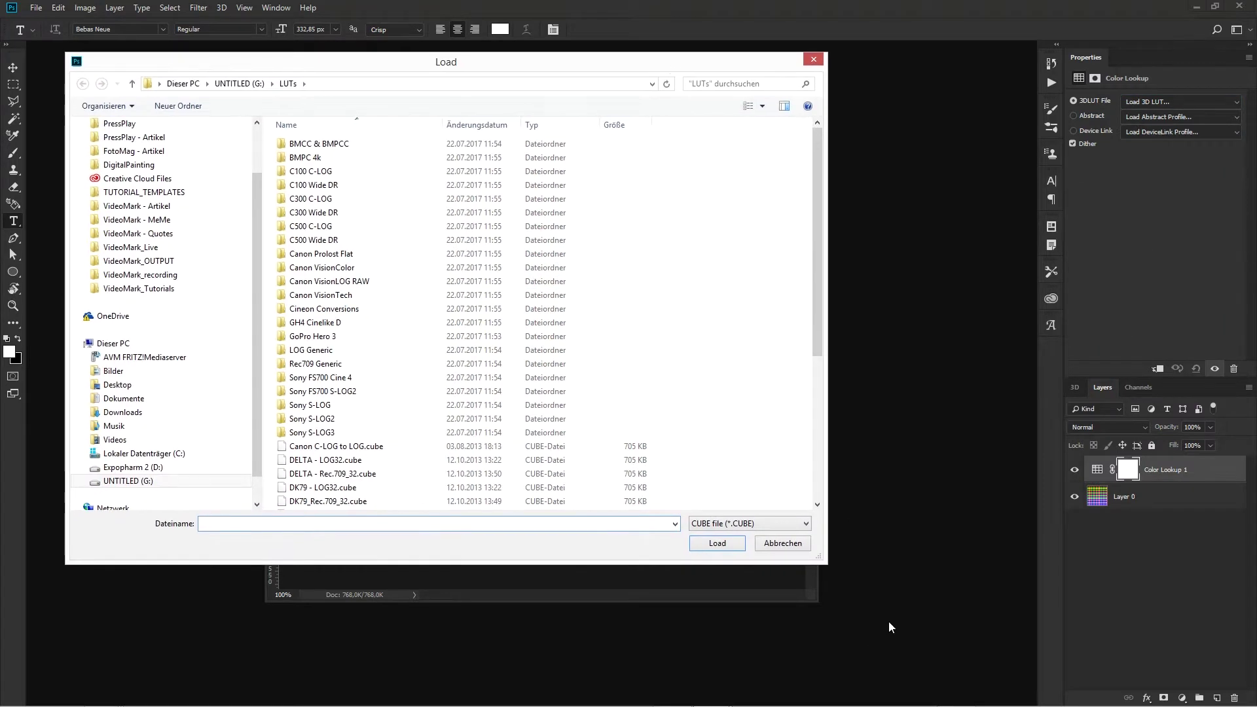
{"action": "left_click_drag", "start_coordinate": [820, 560], "coordinate": [963, 683]}
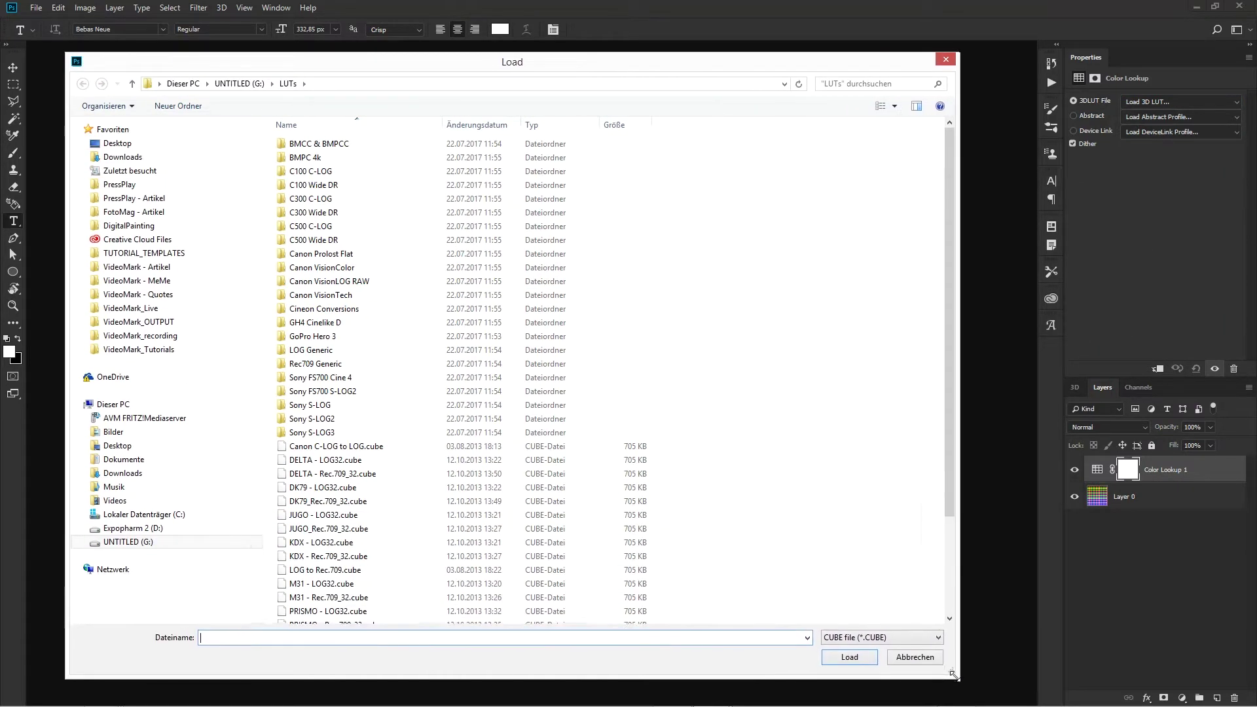
{"action": "left_click_drag", "start_coordinate": [956, 181], "coordinate": [960, 317]}
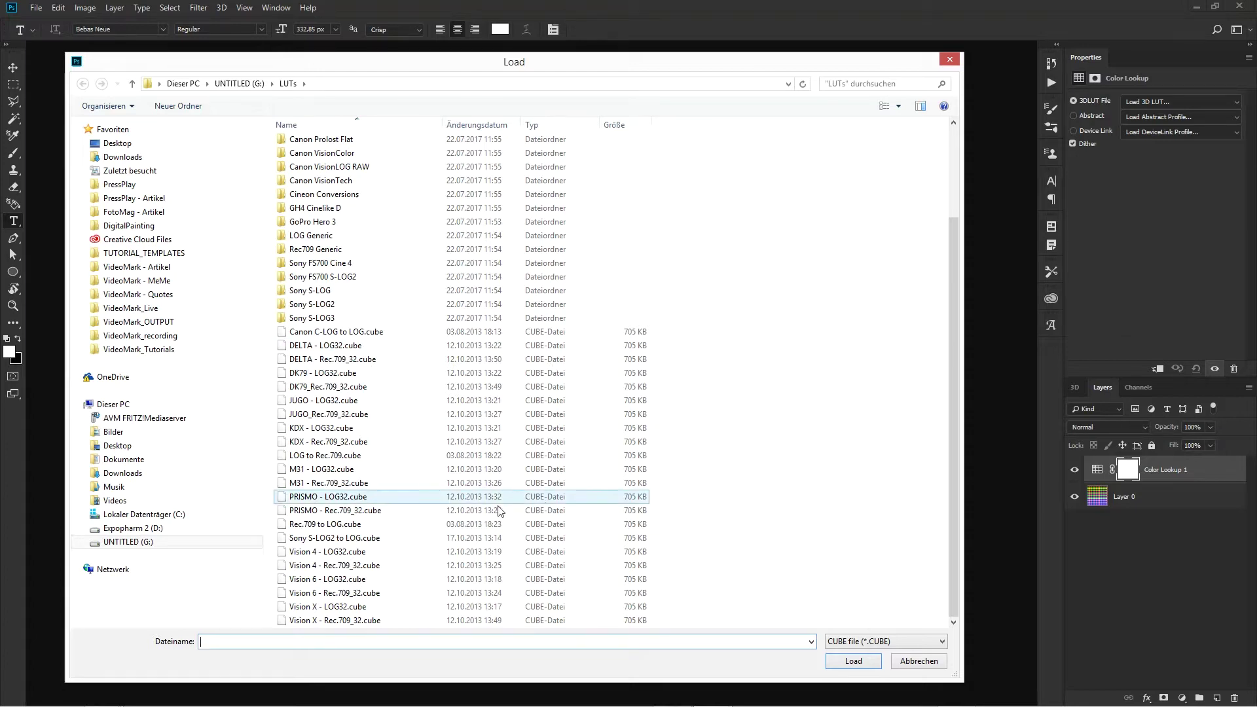
{"action": "left_click", "coordinate": [337, 470]}
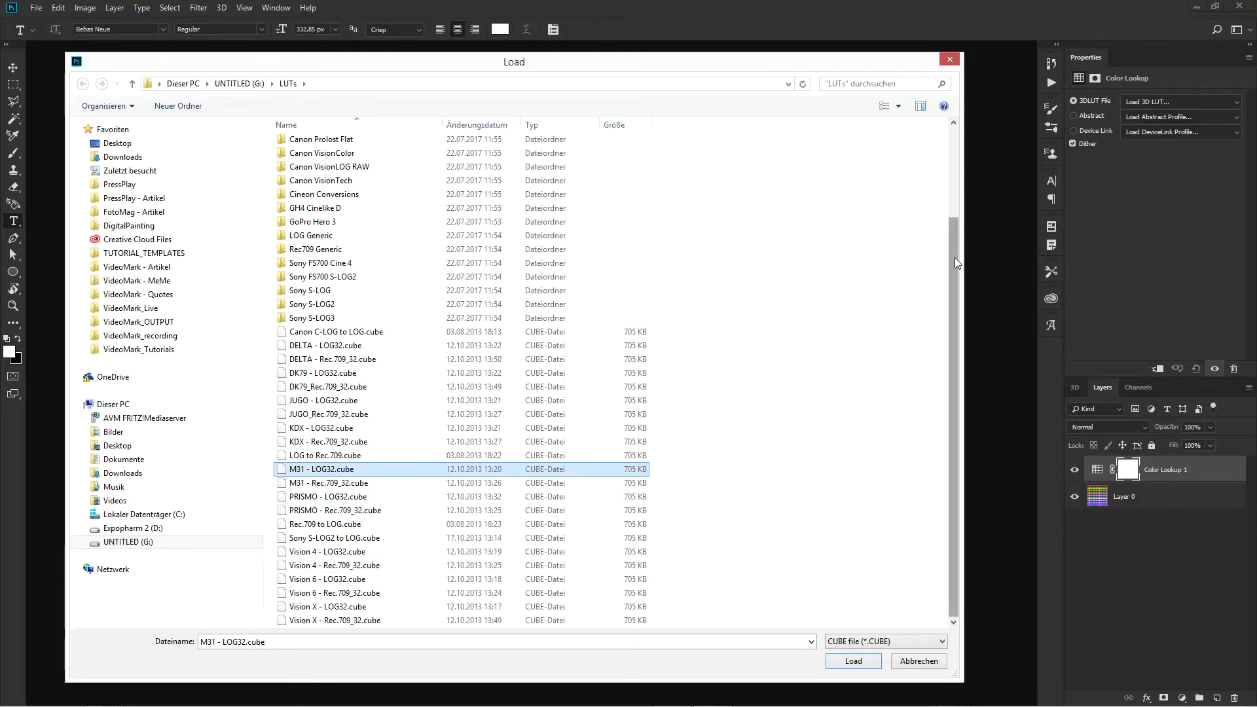
{"action": "scroll", "coordinate": [955, 262], "scroll_direction": "up", "scroll_amount": 3}
{"action": "scroll", "coordinate": [954, 262], "scroll_direction": "down", "scroll_amount": 3}
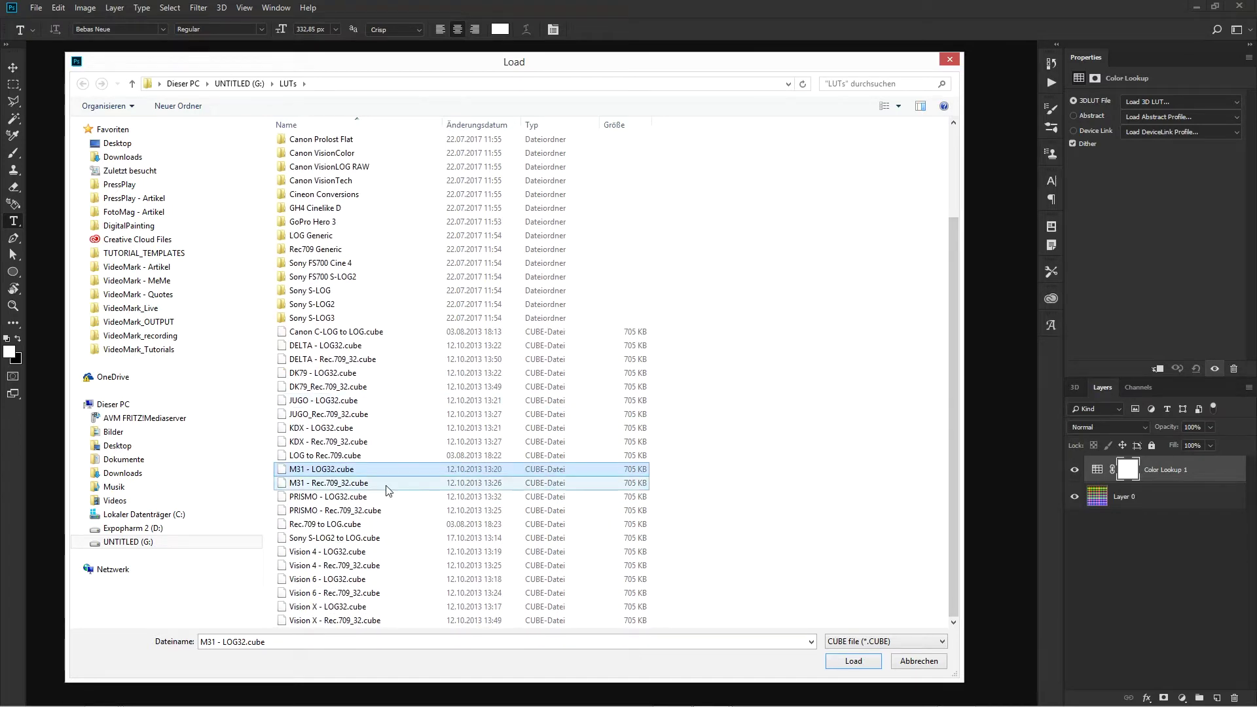
{"action": "left_click", "coordinate": [854, 663]}
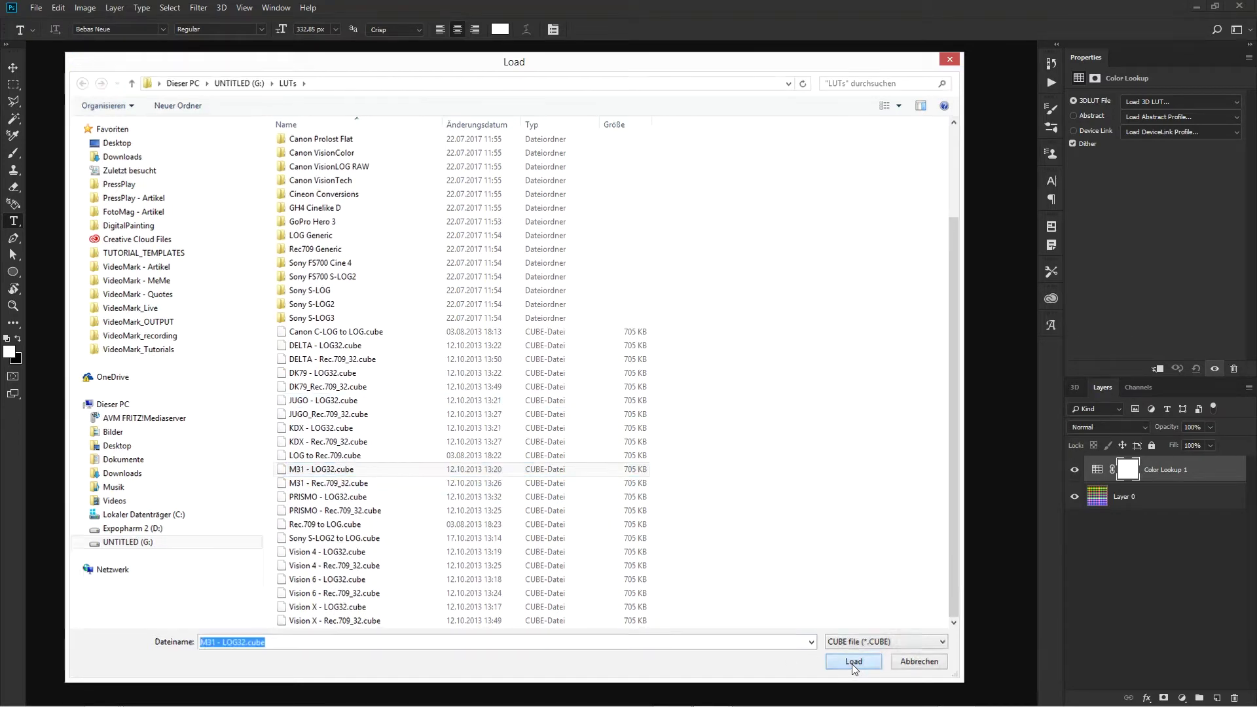
{"action": "mouse_move", "coordinate": [599, 143]}
{"action": "left_mouse_down"}
{"action": "mouse_move", "coordinate": [563, 135]}
{"action": "mouse_move", "coordinate": [593, 143]}
{"action": "left_mouse_up"}
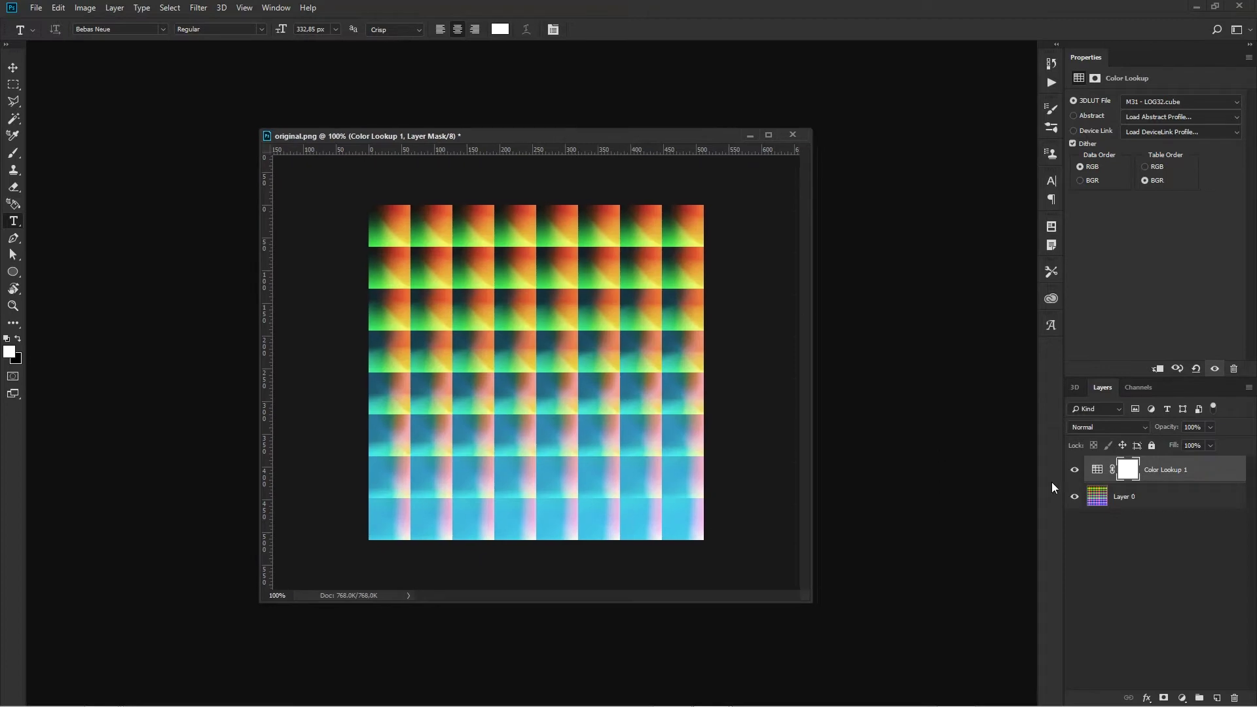
{"action": "left_click", "coordinate": [1074, 471]}
{"action": "left_click", "coordinate": [1074, 471]}
{"action": "left_click", "coordinate": [1075, 471]}
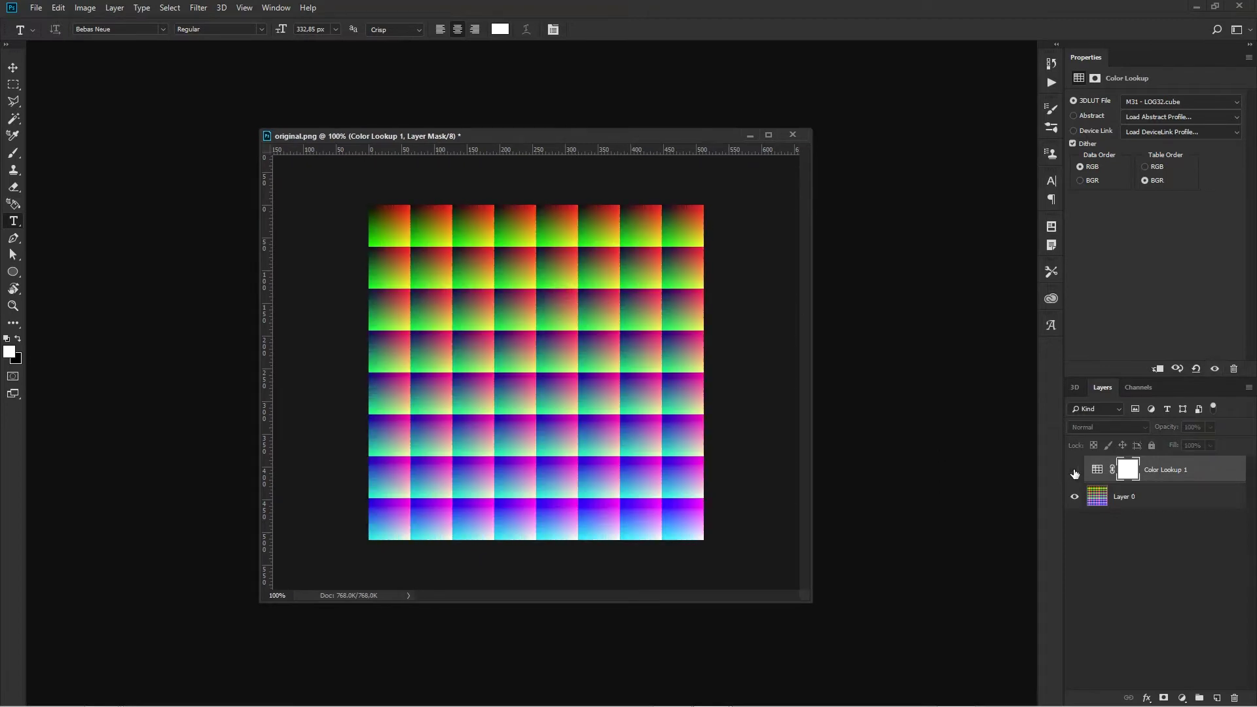
{"action": "left_click", "coordinate": [1074, 471]}
{"action": "left_click", "coordinate": [1074, 471]}
{"action": "left_click", "coordinate": [1074, 471]}
{"action": "left_click", "coordinate": [1074, 472]}
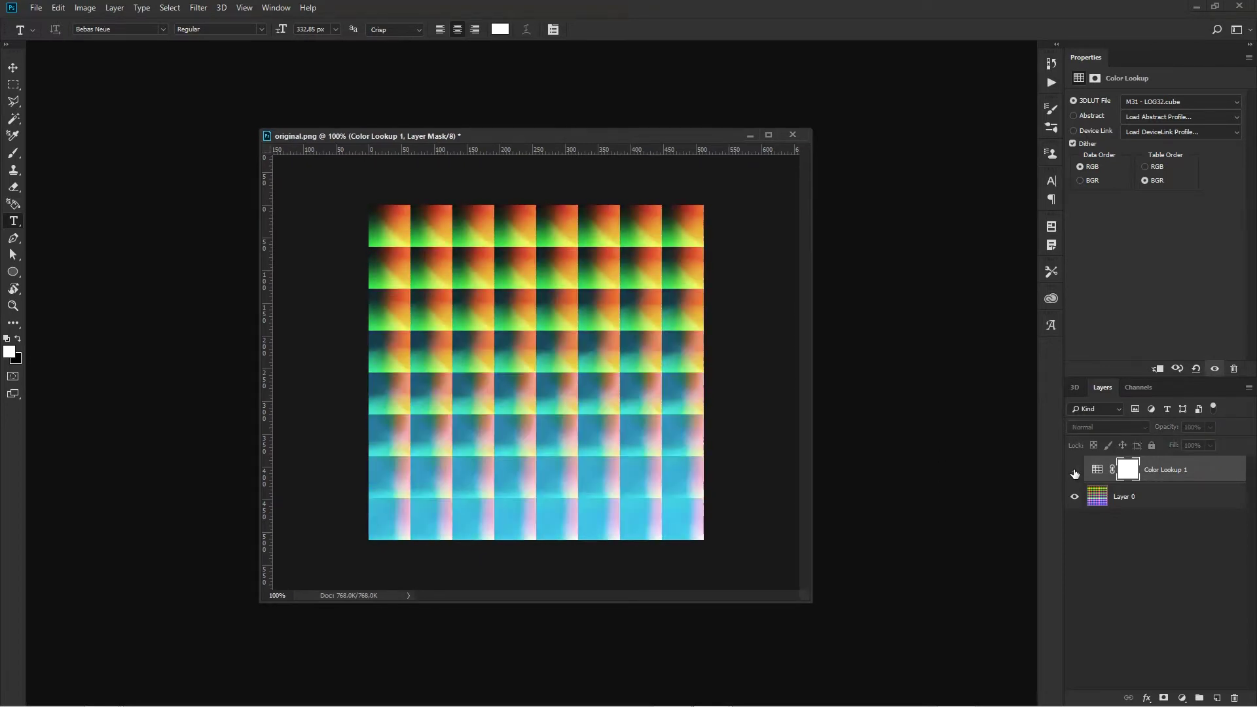
{"action": "left_click", "coordinate": [1074, 471]}
{"action": "left_click", "coordinate": [1074, 471]}
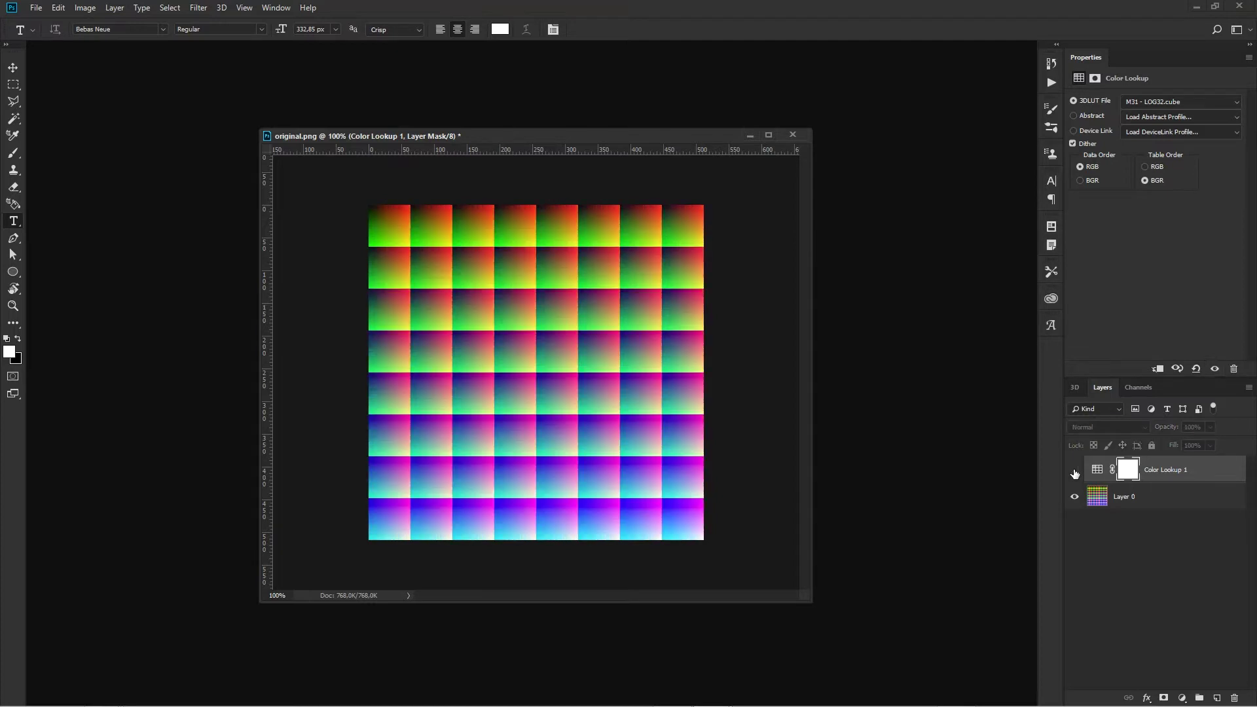
{"action": "left_click", "coordinate": [1074, 471]}
{"action": "left_click", "coordinate": [1074, 472]}
{"action": "left_click", "coordinate": [1074, 471]}
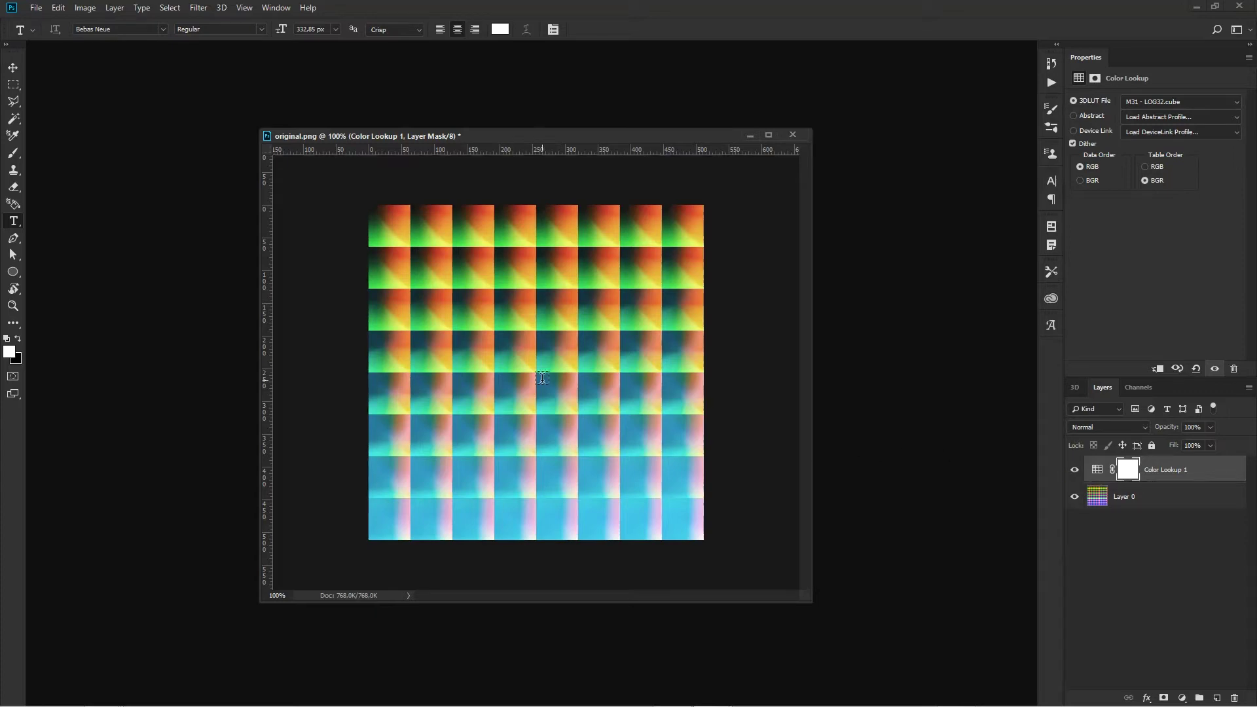
- In Save As, choose the OBS_Studio_Convert_LUTs folder, PNG format and file name myLUT
{"action": "key", "text": "ctrl+shift+s"}
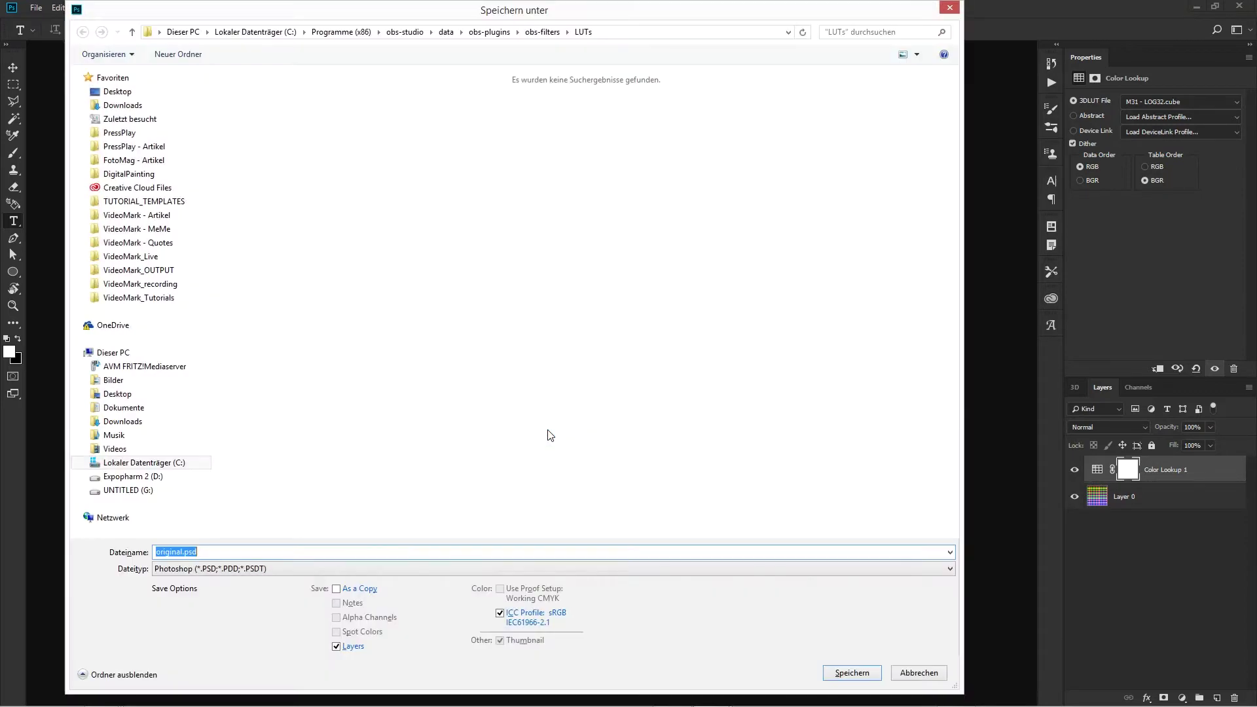
{"action": "left_click", "coordinate": [139, 298]}
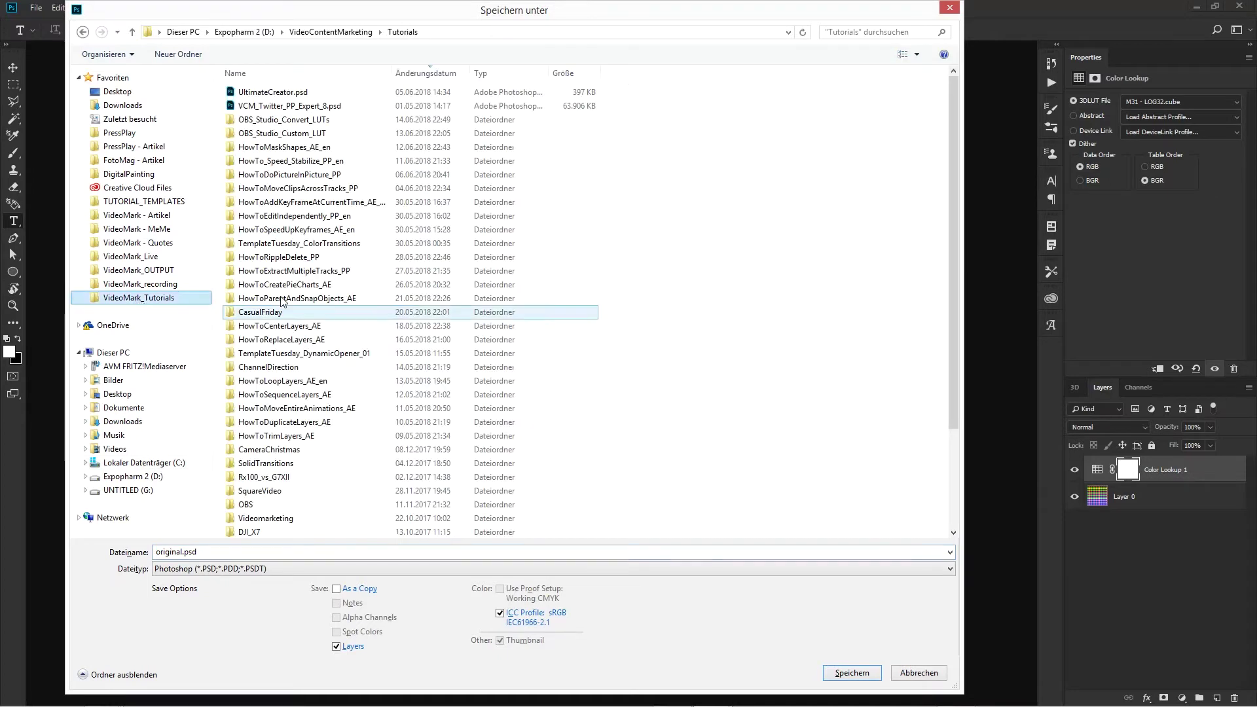
{"action": "double_click", "coordinate": [314, 120]}
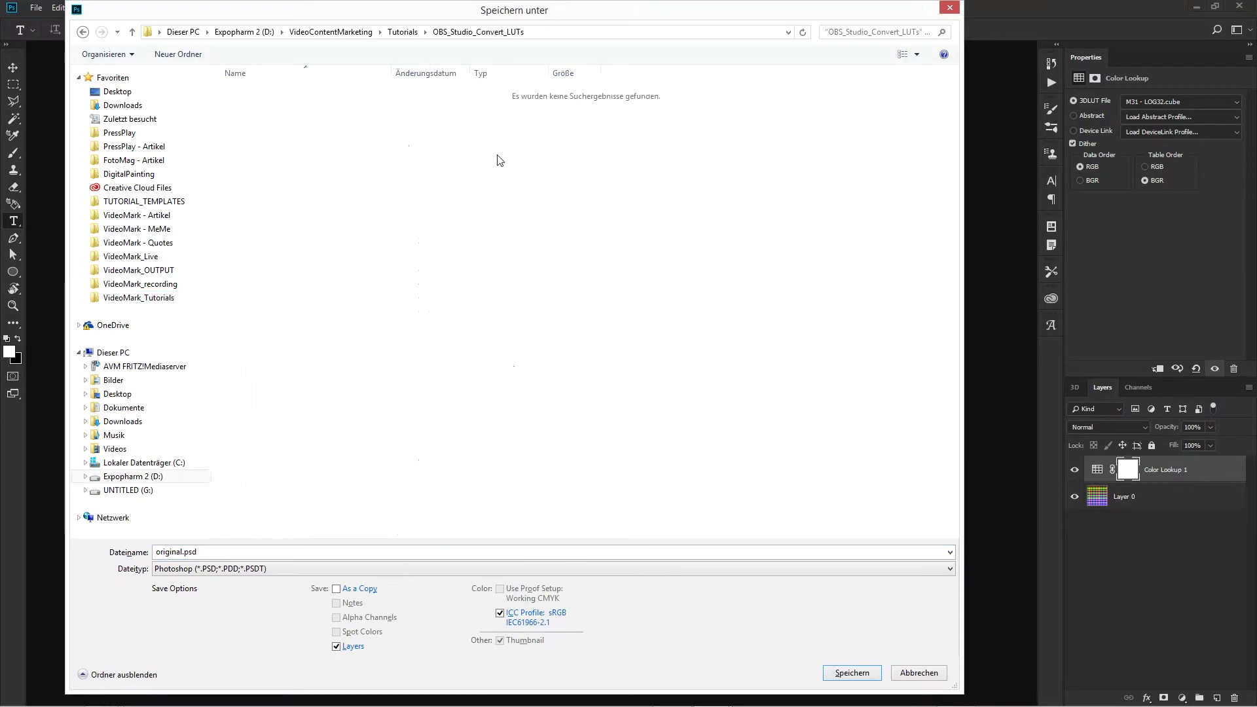
{"action": "left_click", "coordinate": [211, 575]}
{"action": "left_click", "coordinate": [193, 518]}
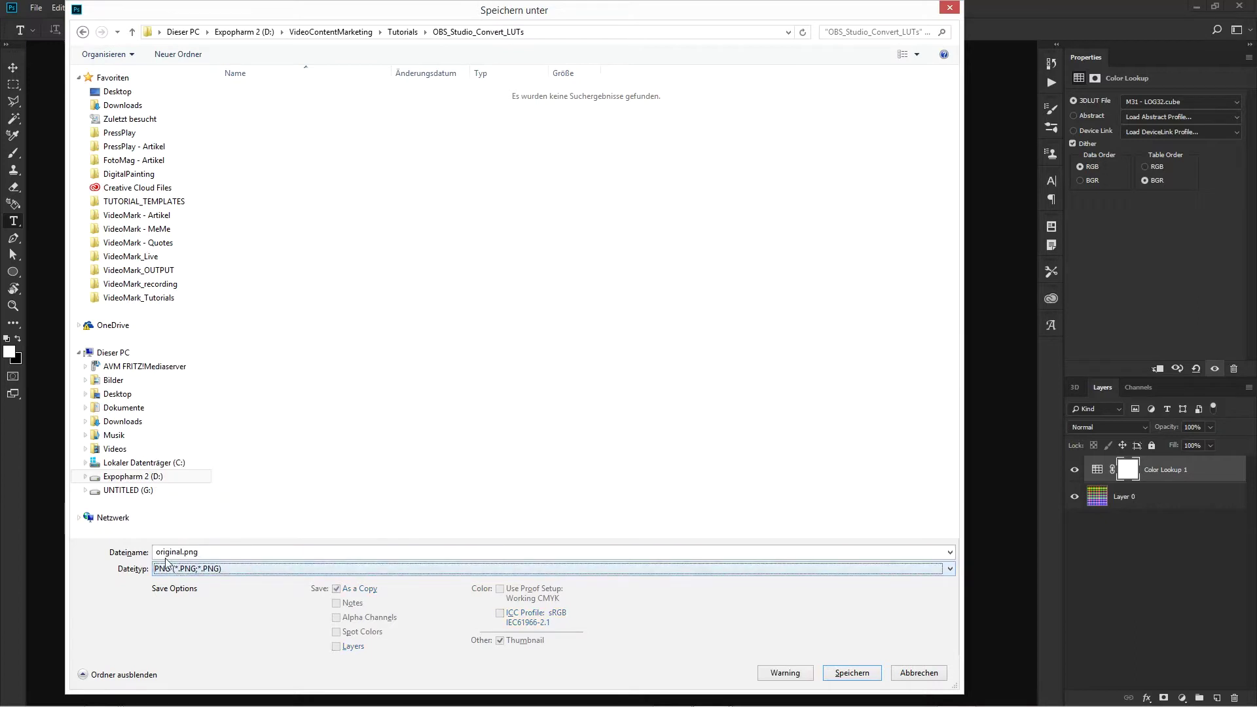
{"action": "left_click", "coordinate": [184, 552]}
{"action": "double_click", "coordinate": [182, 551]}
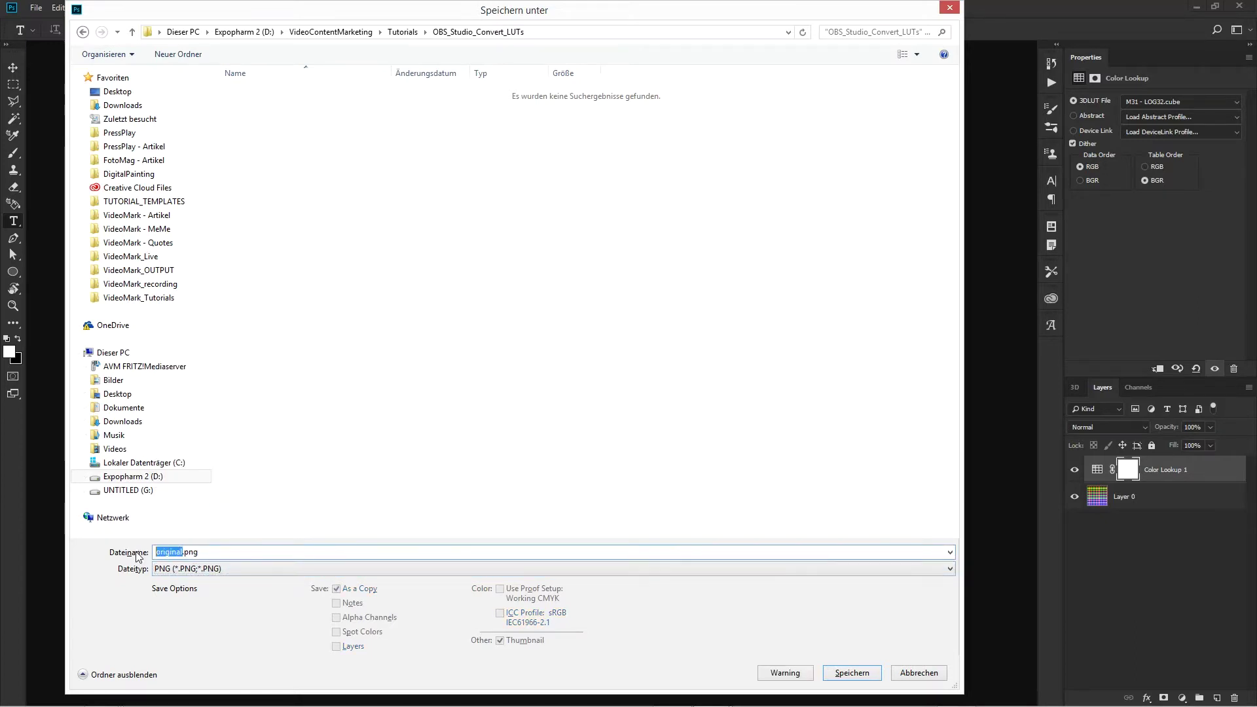
{"action": "type", "text": "my"}
{"action": "type", "text": "LUJ"}
{"action": "key", "text": "BackSpace"}
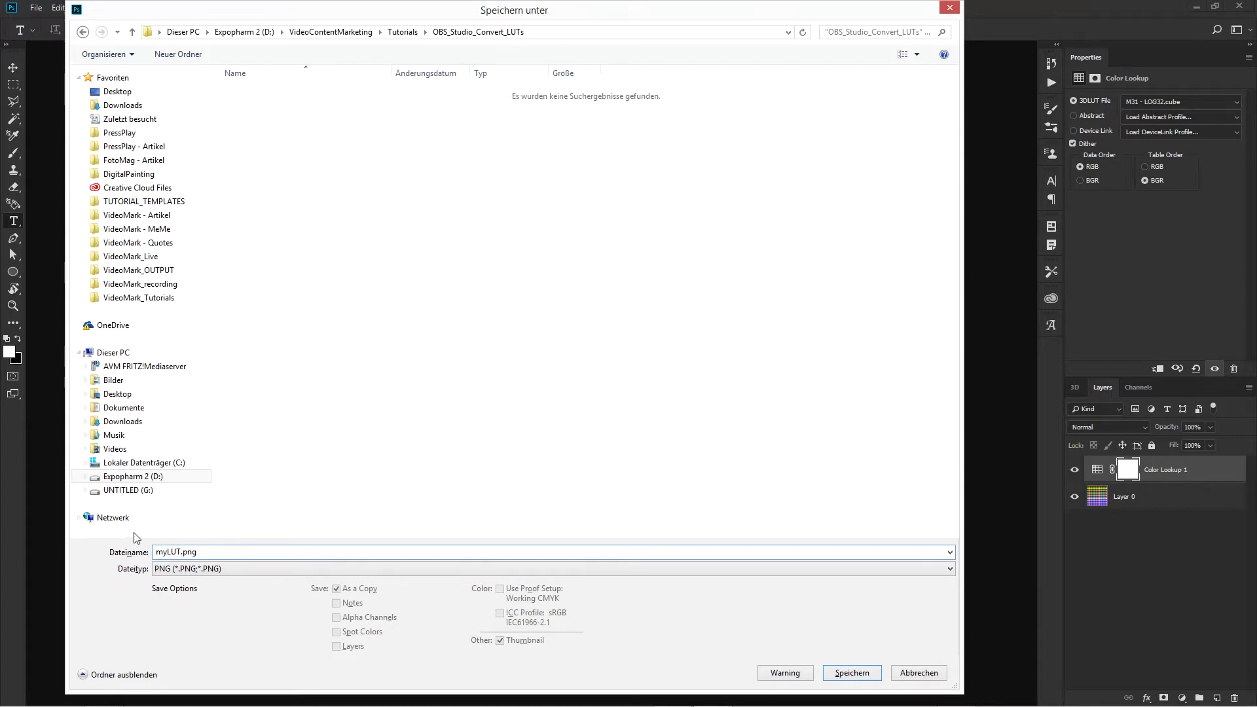
- Save myLUT.png, accept the PNG options, and return to OBS Studio
{"action": "left_click", "coordinate": [844, 674]}
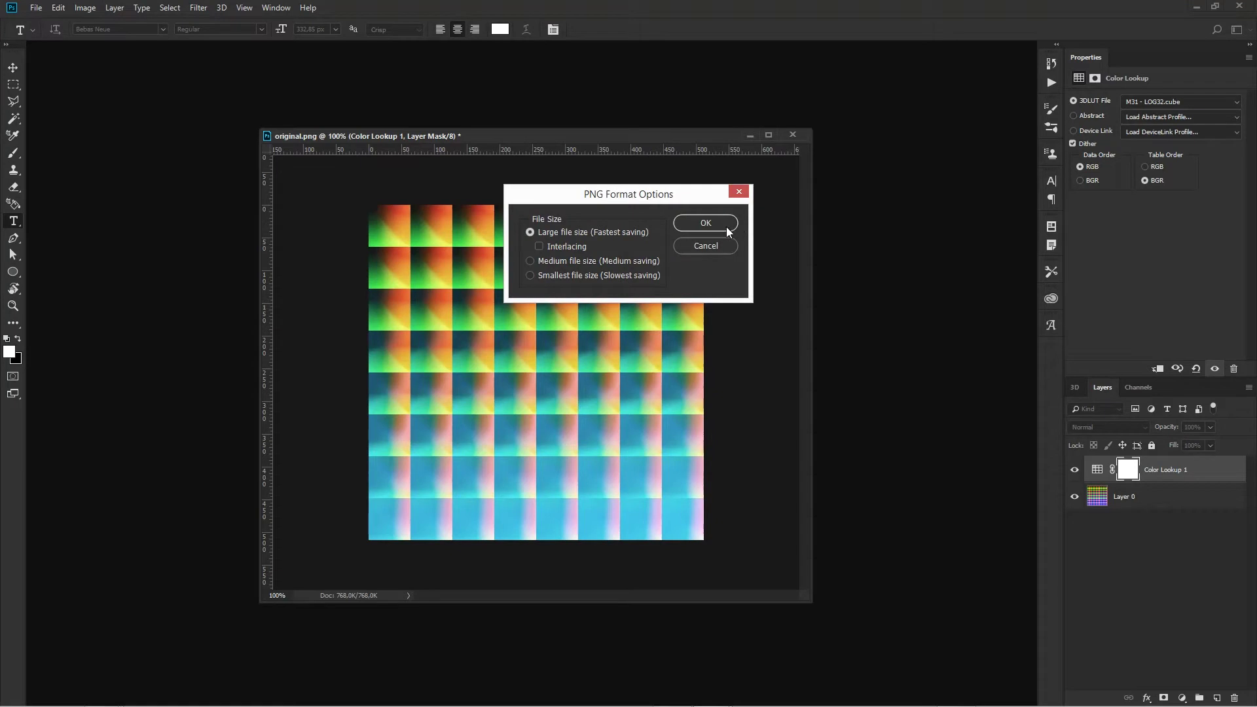
{"action": "left_click", "coordinate": [726, 226]}
{"action": "left_click_drag", "start_coordinate": [641, 133], "coordinate": [650, 124]}
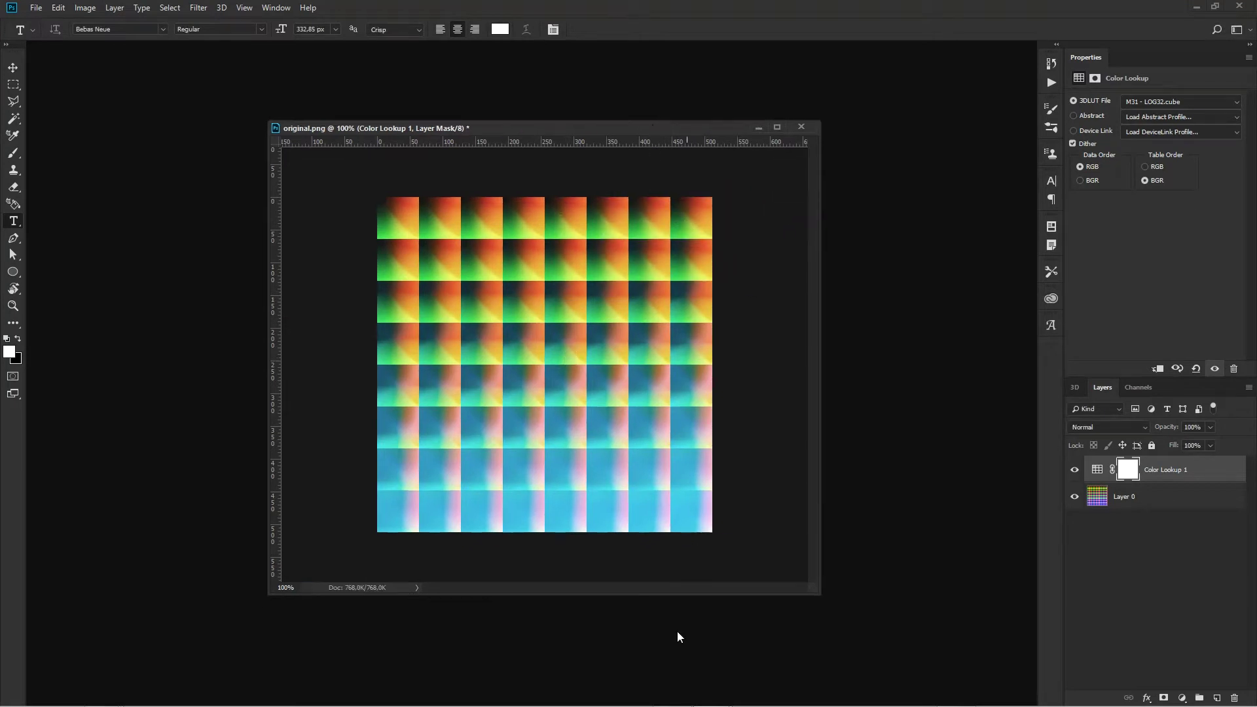
{"action": "left_click", "coordinate": [674, 692]}
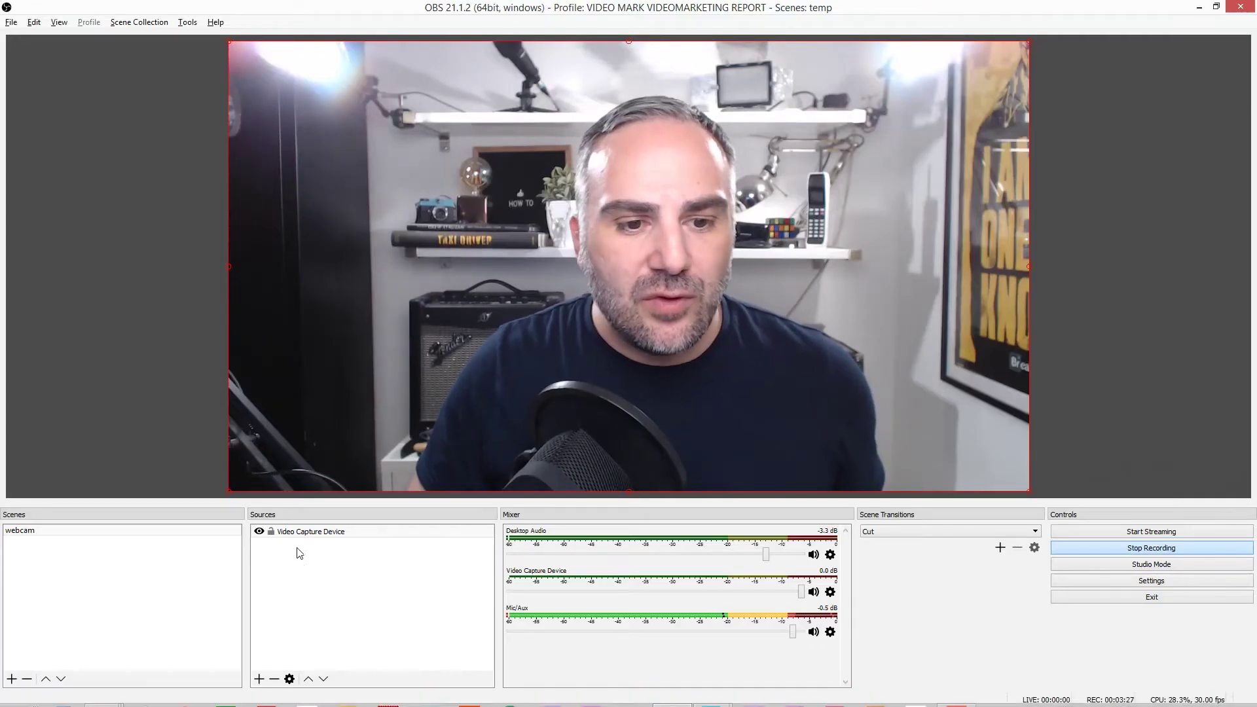
- Add an Apply LUT effect filter named myLUT to the Video Capture Device
{"action": "right_click", "coordinate": [305, 531]}
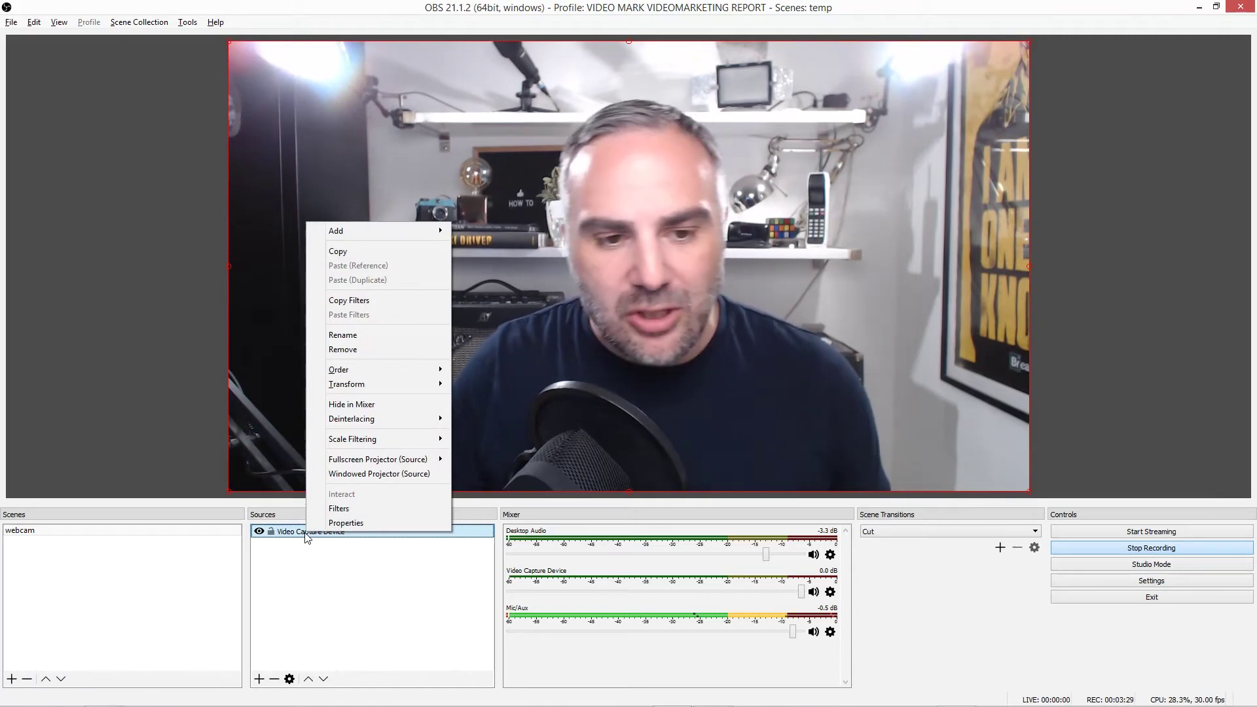
{"action": "left_click", "coordinate": [347, 508]}
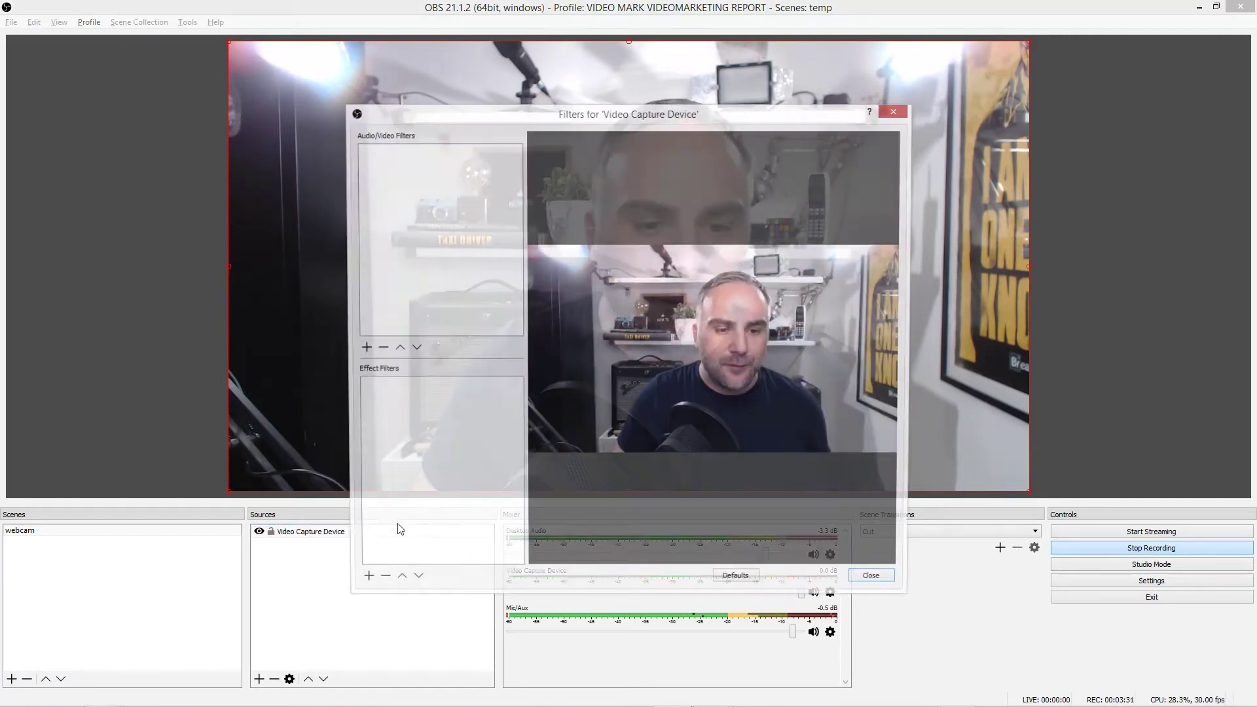
{"action": "left_click", "coordinate": [359, 584]}
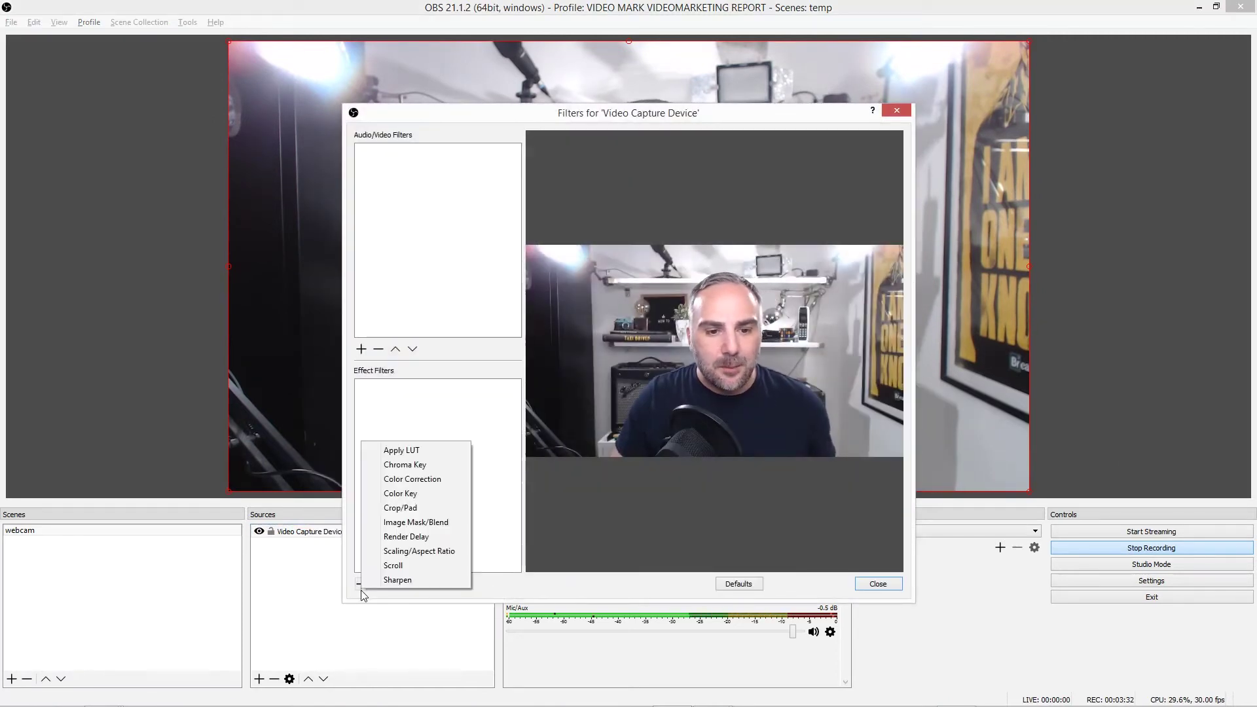
{"action": "left_click", "coordinate": [416, 450]}
{"action": "type", "text": "m"}
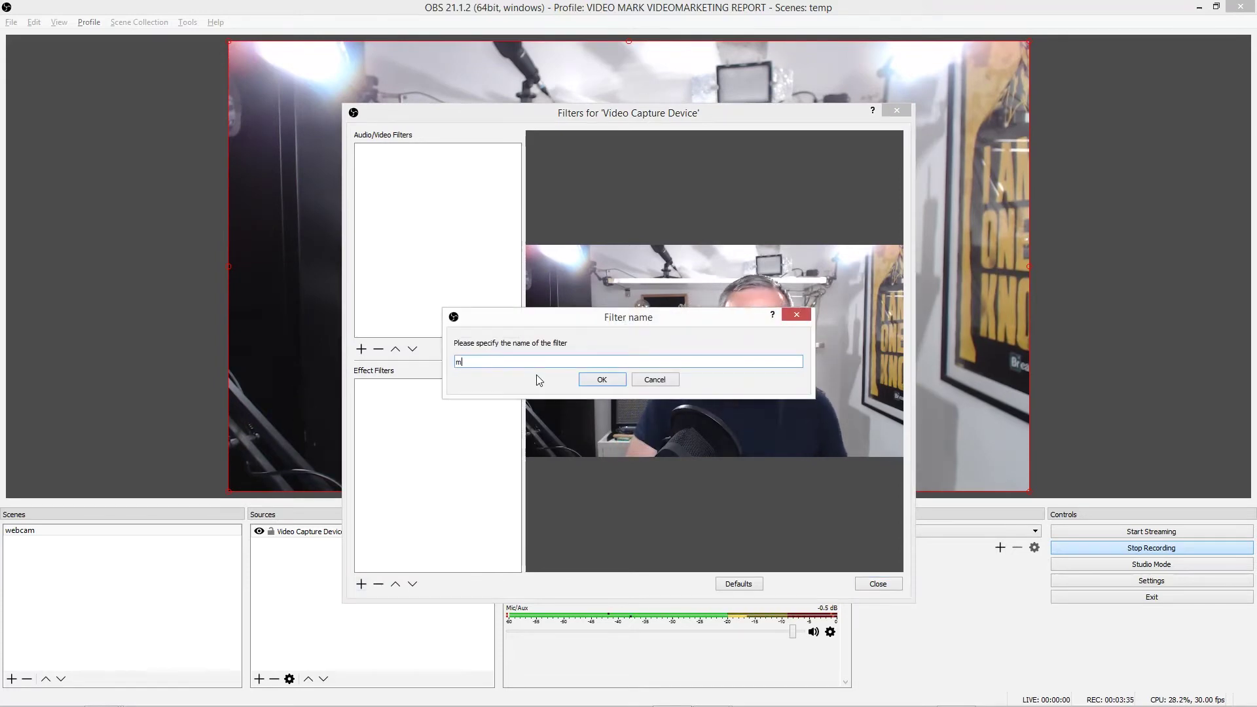
{"action": "type", "text": "yLUT"}
{"action": "left_click", "coordinate": [599, 380]}
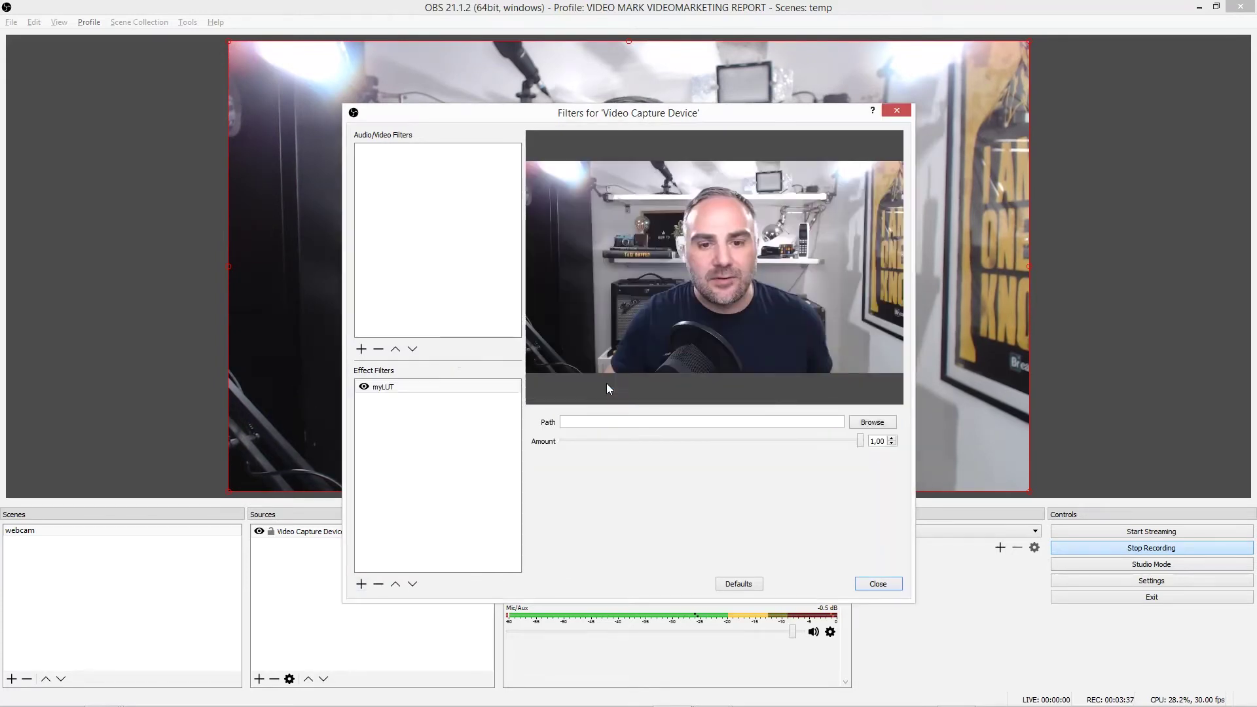
- Load myLUT.png from OBS_Studio_Convert_LUTs as the filter's LUT image
{"action": "left_click", "coordinate": [872, 422]}
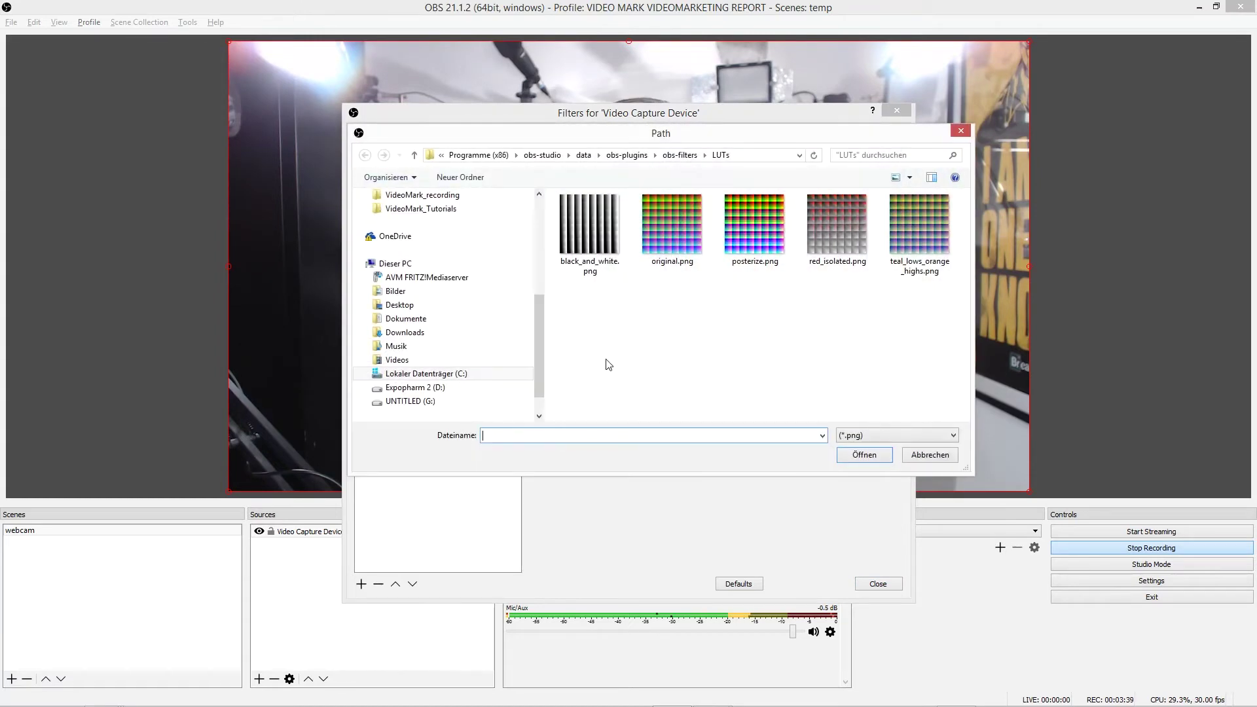
{"action": "left_click", "coordinate": [466, 210]}
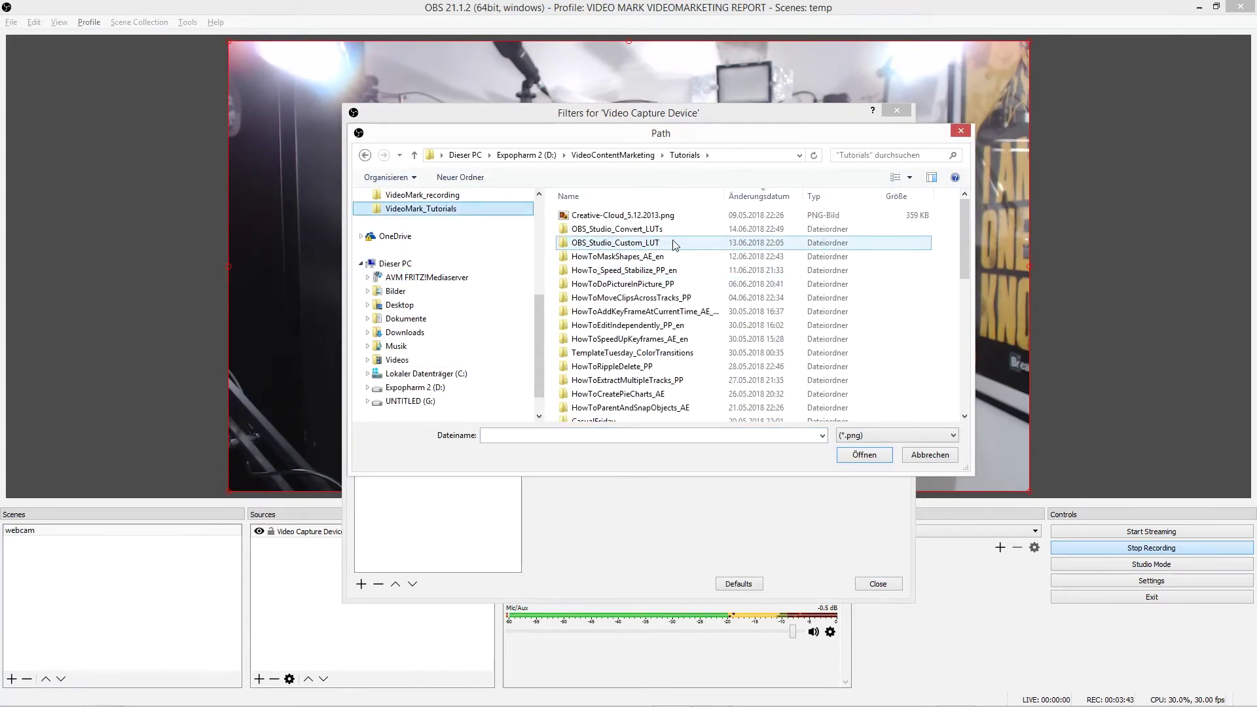
{"action": "double_click", "coordinate": [655, 228]}
{"action": "left_click", "coordinate": [592, 226]}
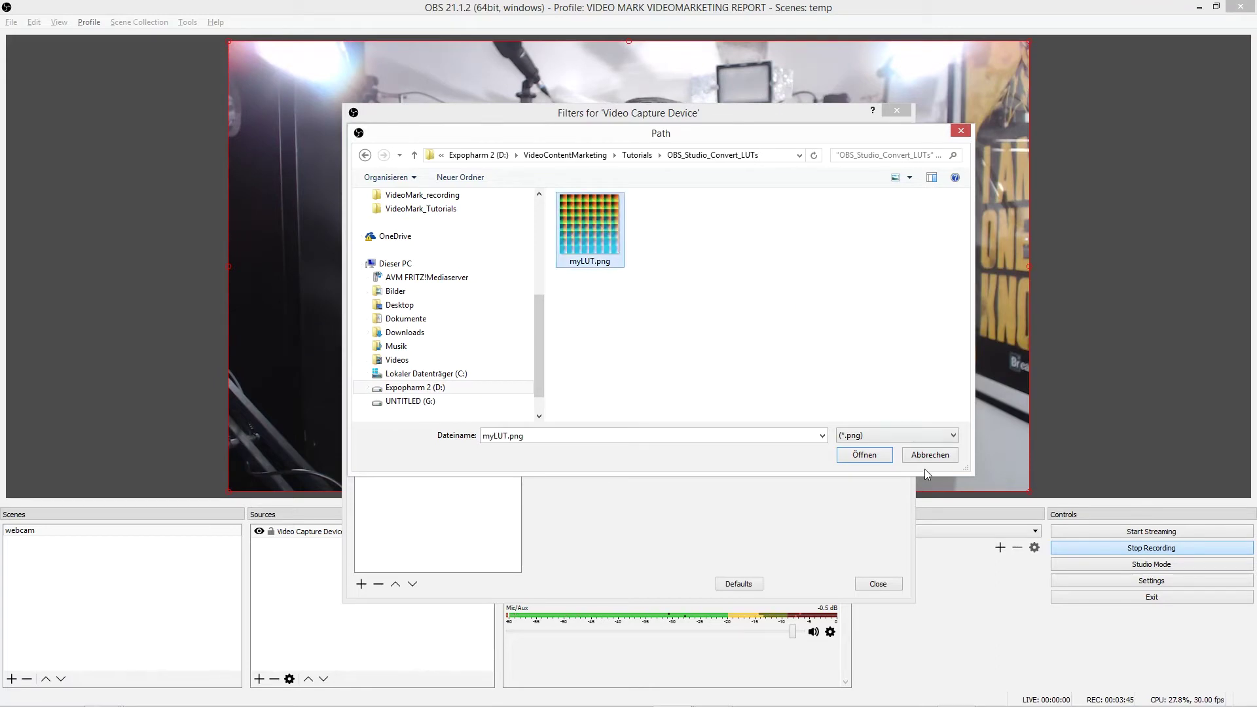
{"action": "left_click", "coordinate": [874, 455]}
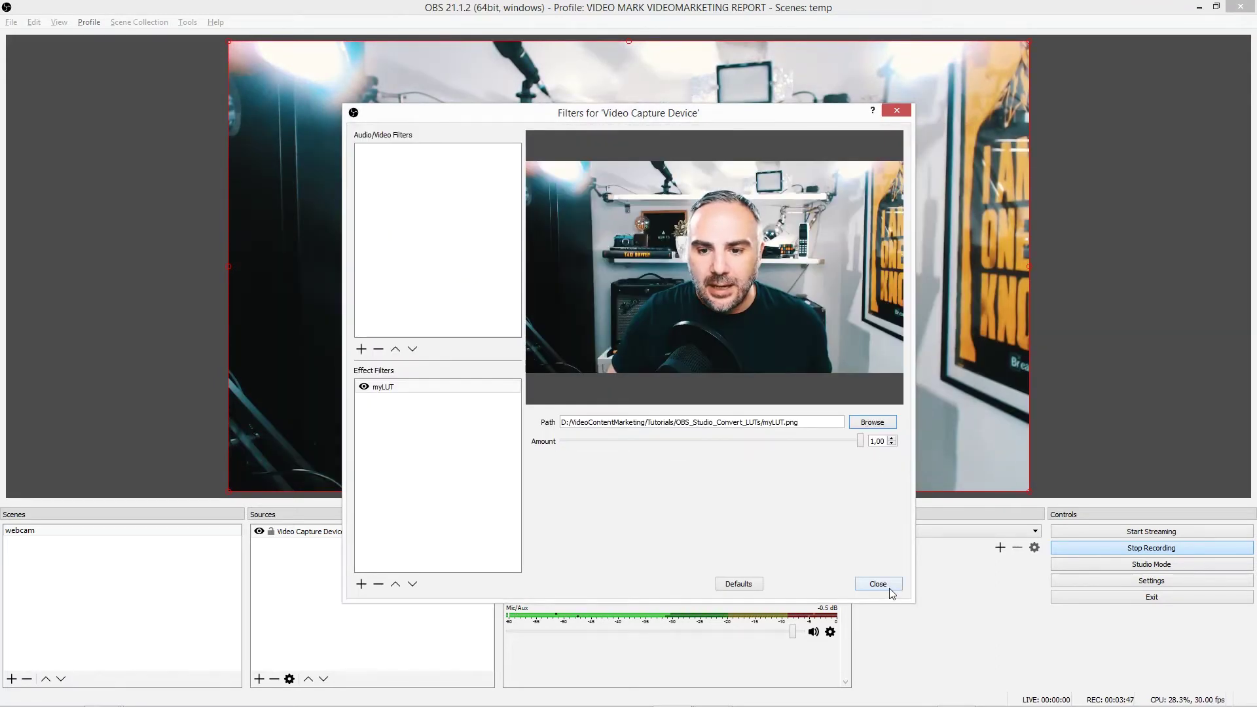
{"action": "left_click_drag", "start_coordinate": [696, 118], "coordinate": [1031, 582]}
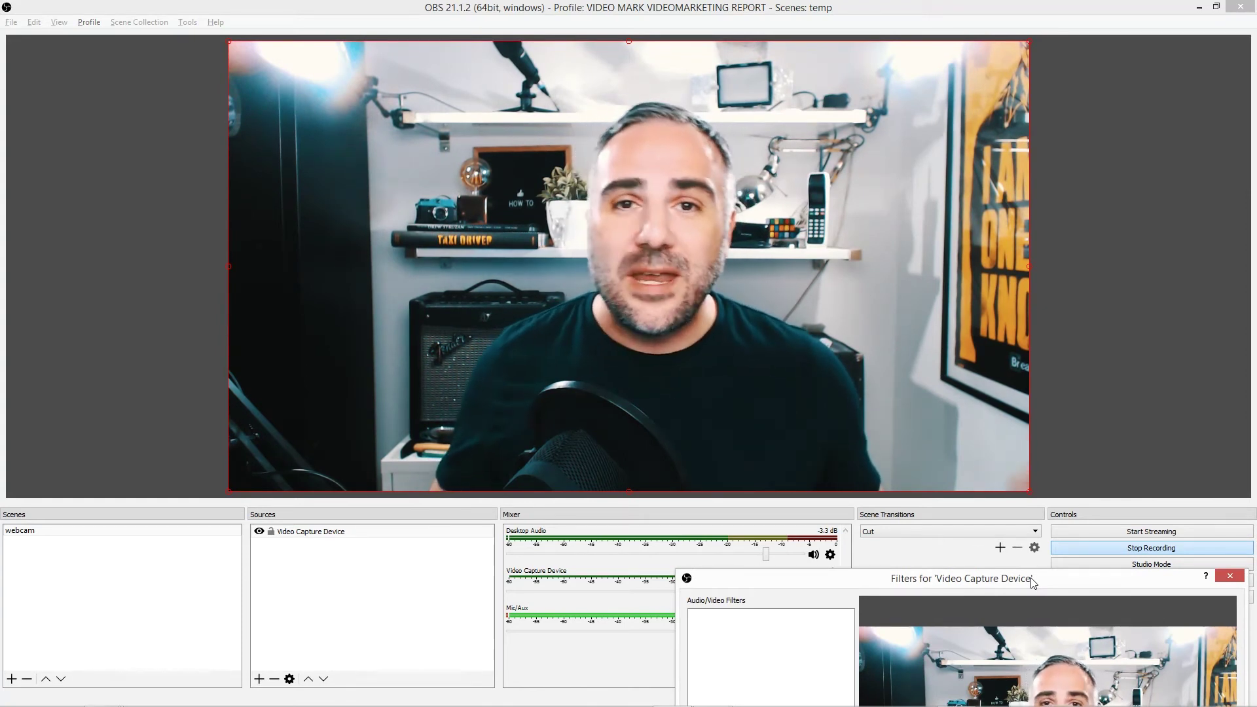
- Lower the myLUT filter's Amount to 0,63 and close the Filters window
{"action": "left_click_drag", "start_coordinate": [1032, 582], "coordinate": [774, 146]}
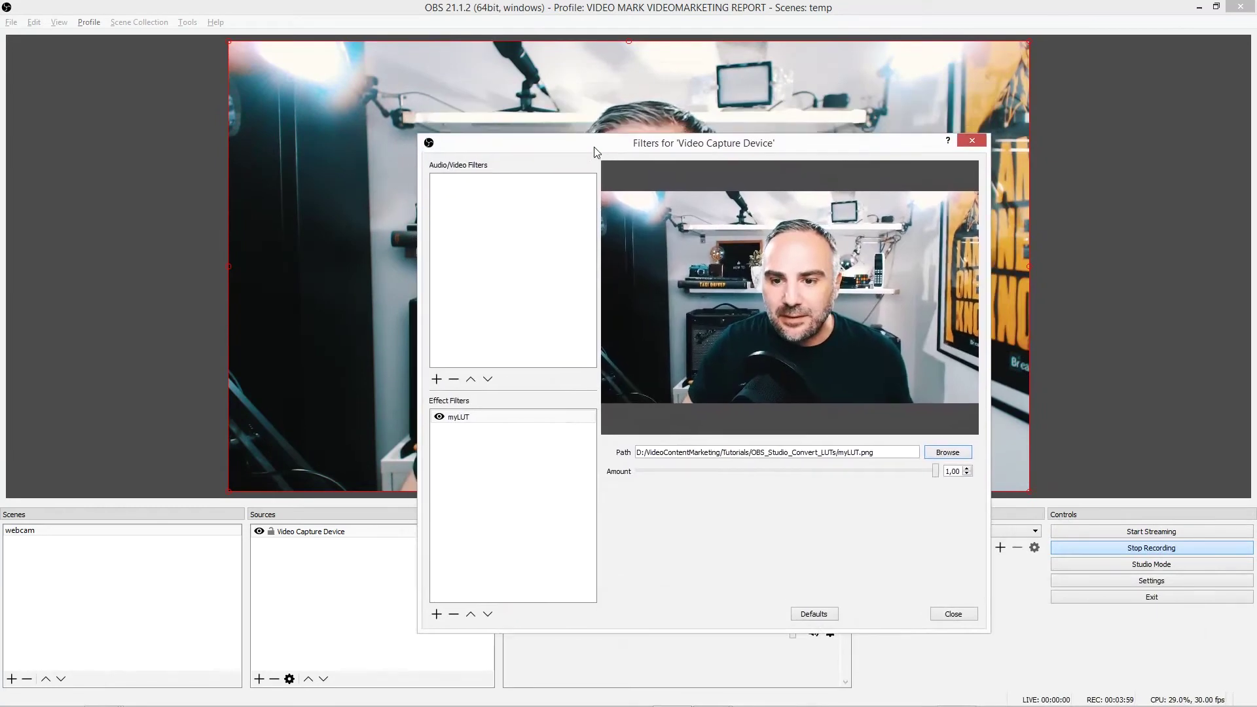
{"action": "left_click_drag", "start_coordinate": [594, 146], "coordinate": [143, 58]}
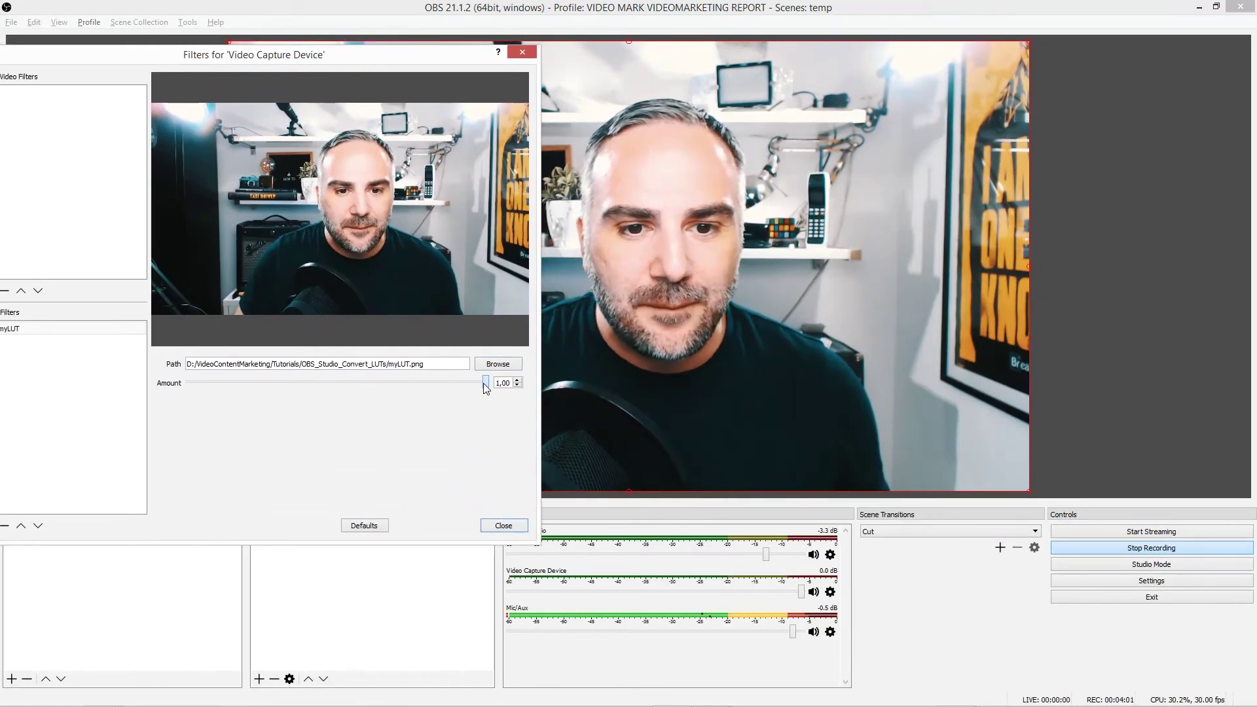
{"action": "left_click_drag", "start_coordinate": [485, 387], "coordinate": [374, 393]}
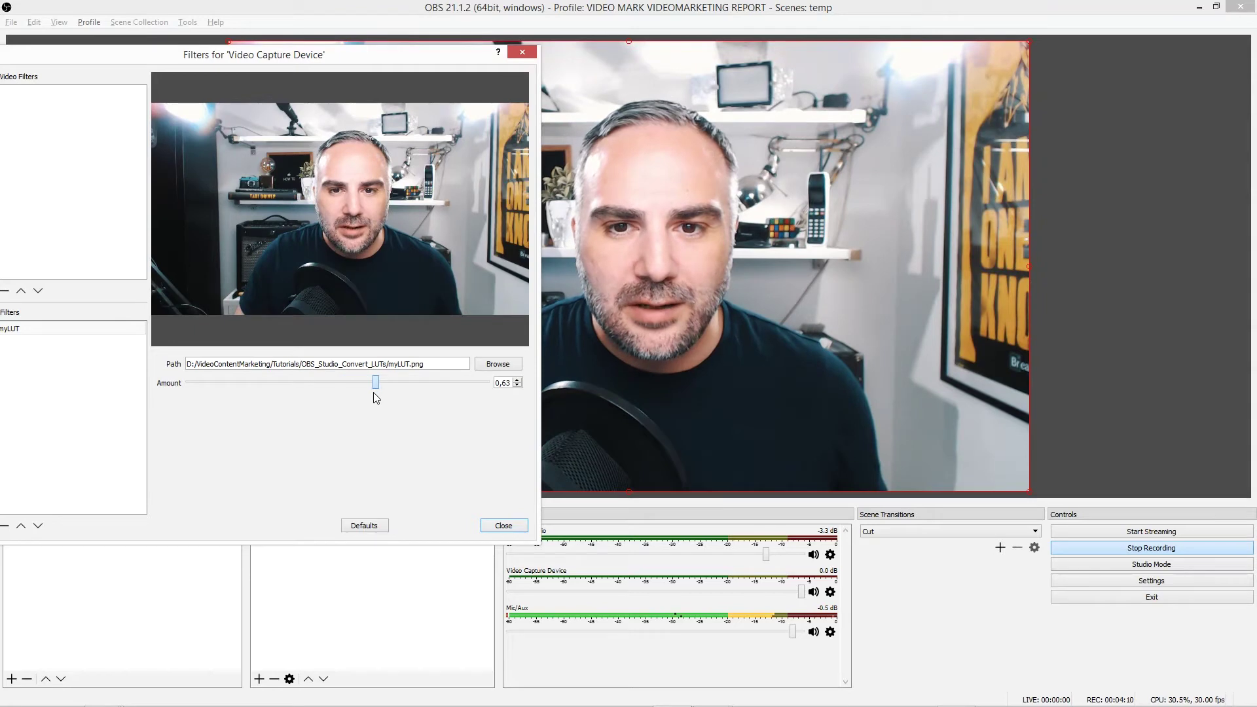
{"action": "left_click", "coordinate": [502, 526]}
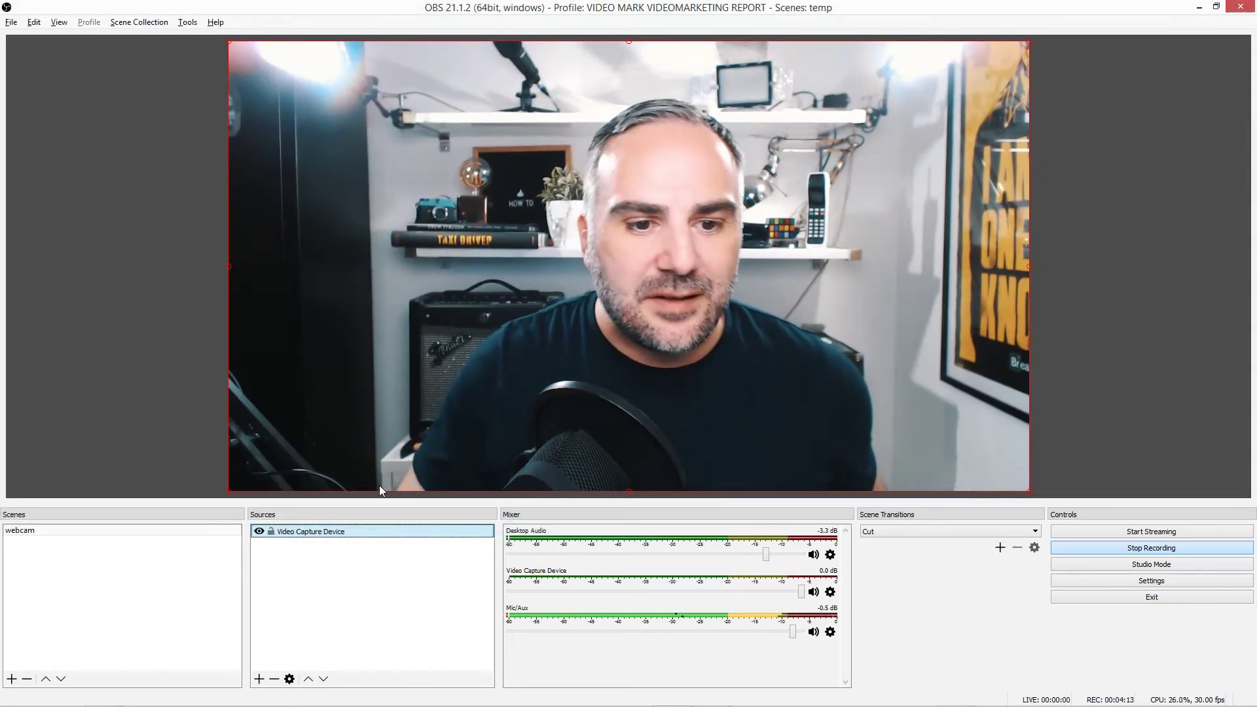
- Reopen the webcam's filters beside the preview and toggle myLUT off and on to compare
{"action": "right_click", "coordinate": [355, 528]}
{"action": "left_click", "coordinate": [394, 513]}
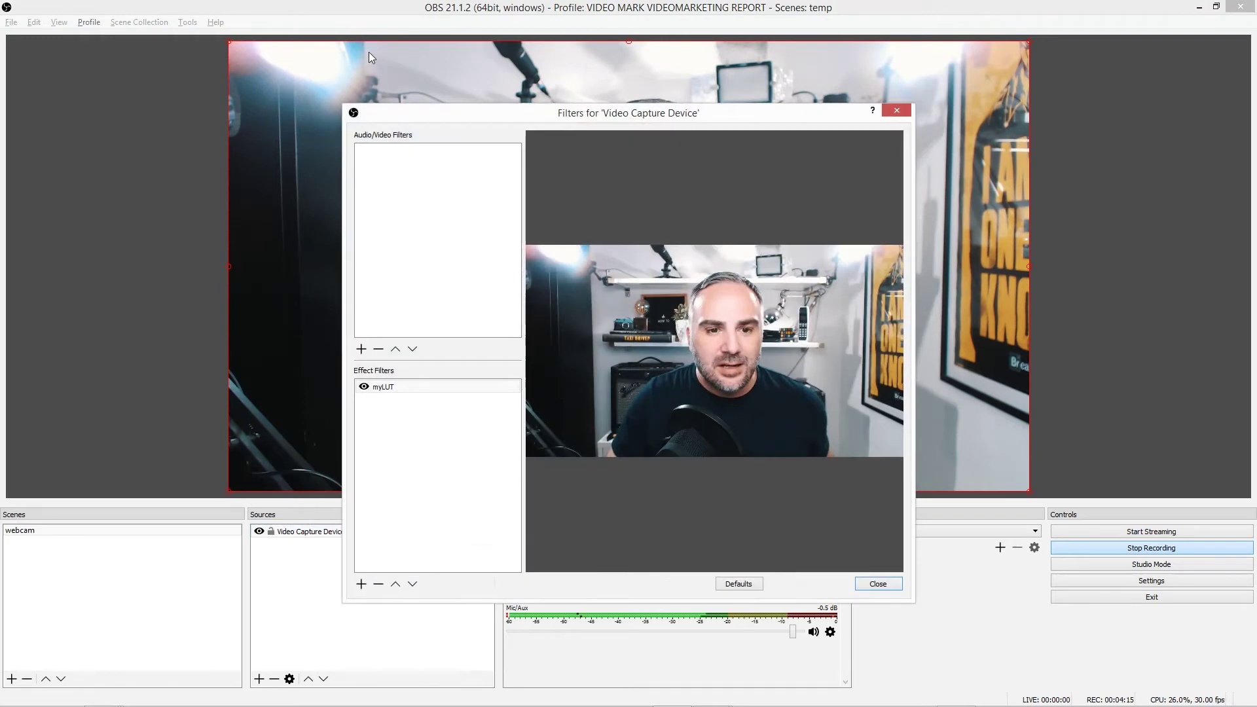
{"action": "left_click_drag", "start_coordinate": [388, 126], "coordinate": [742, 255]}
{"action": "left_click", "coordinate": [719, 518]}
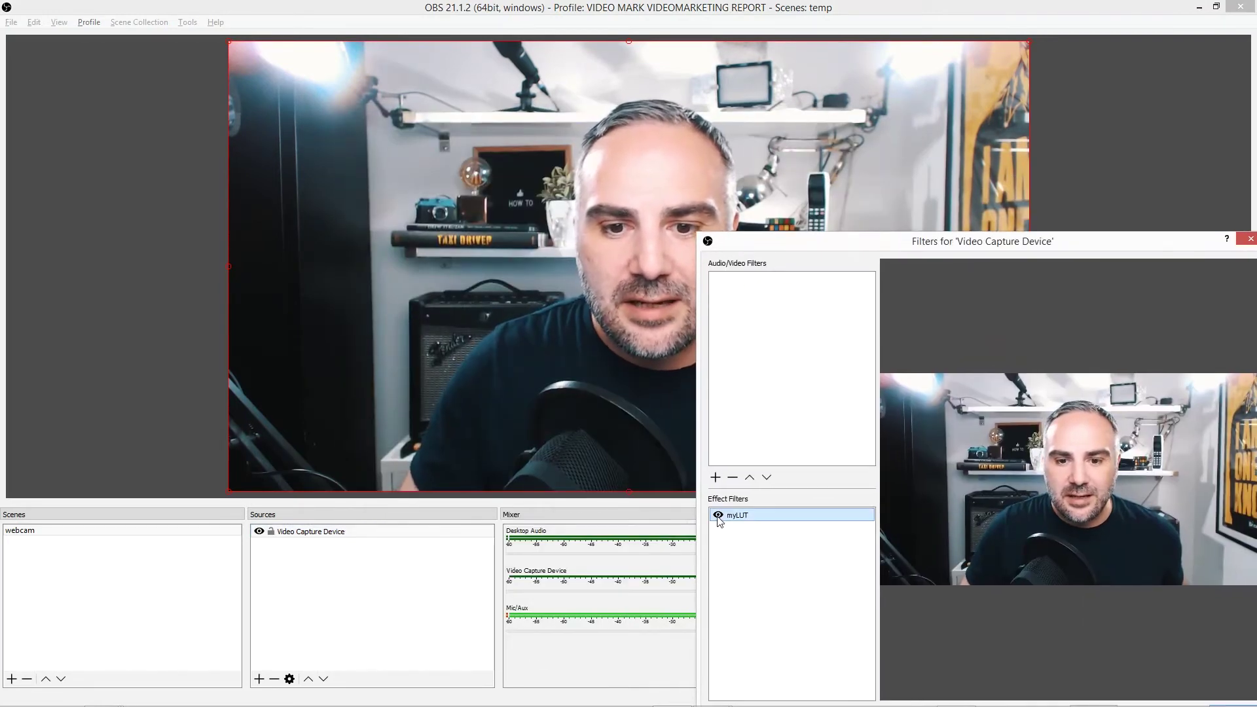
{"action": "left_click_drag", "start_coordinate": [774, 246], "coordinate": [1116, 168]}
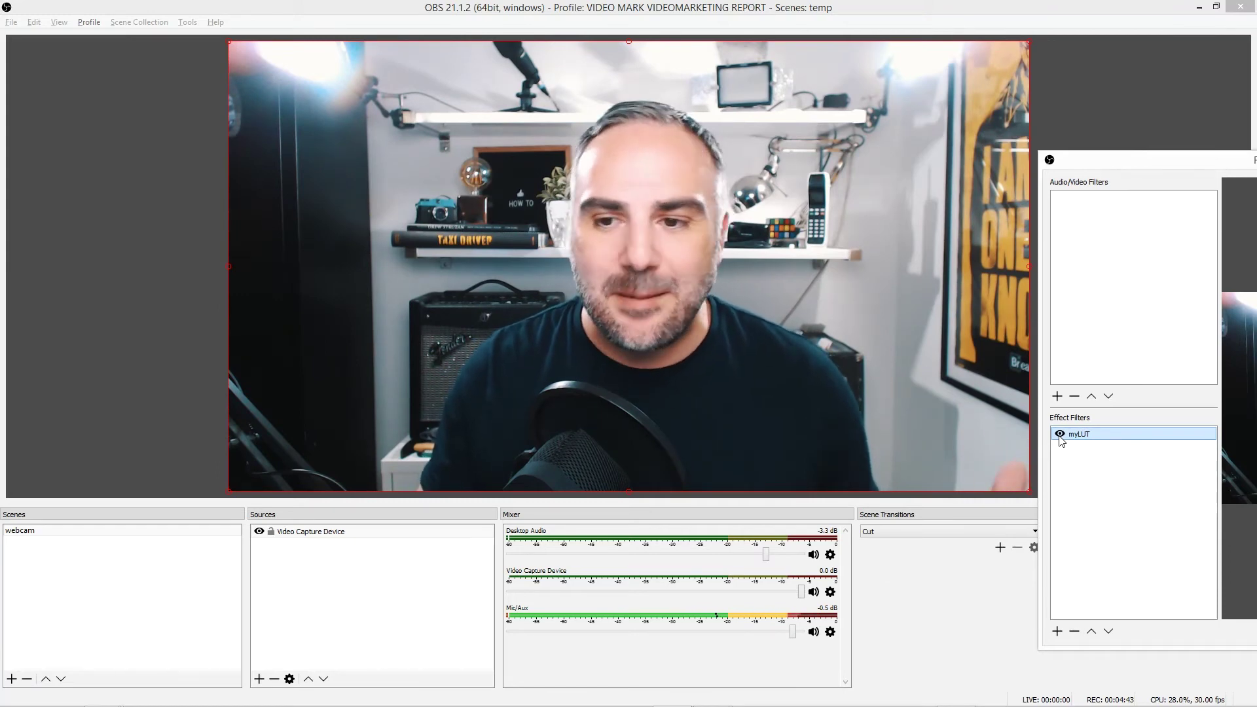
{"action": "left_click", "coordinate": [1059, 435]}
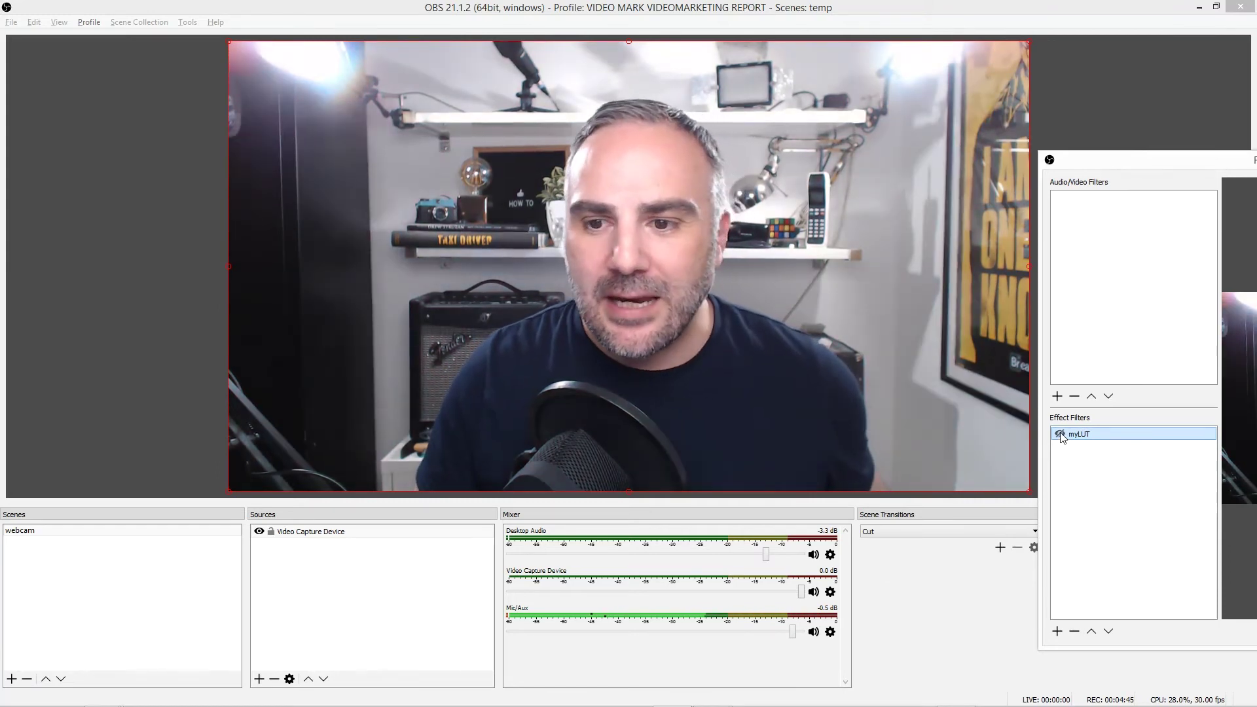
{"action": "left_click", "coordinate": [1061, 435]}
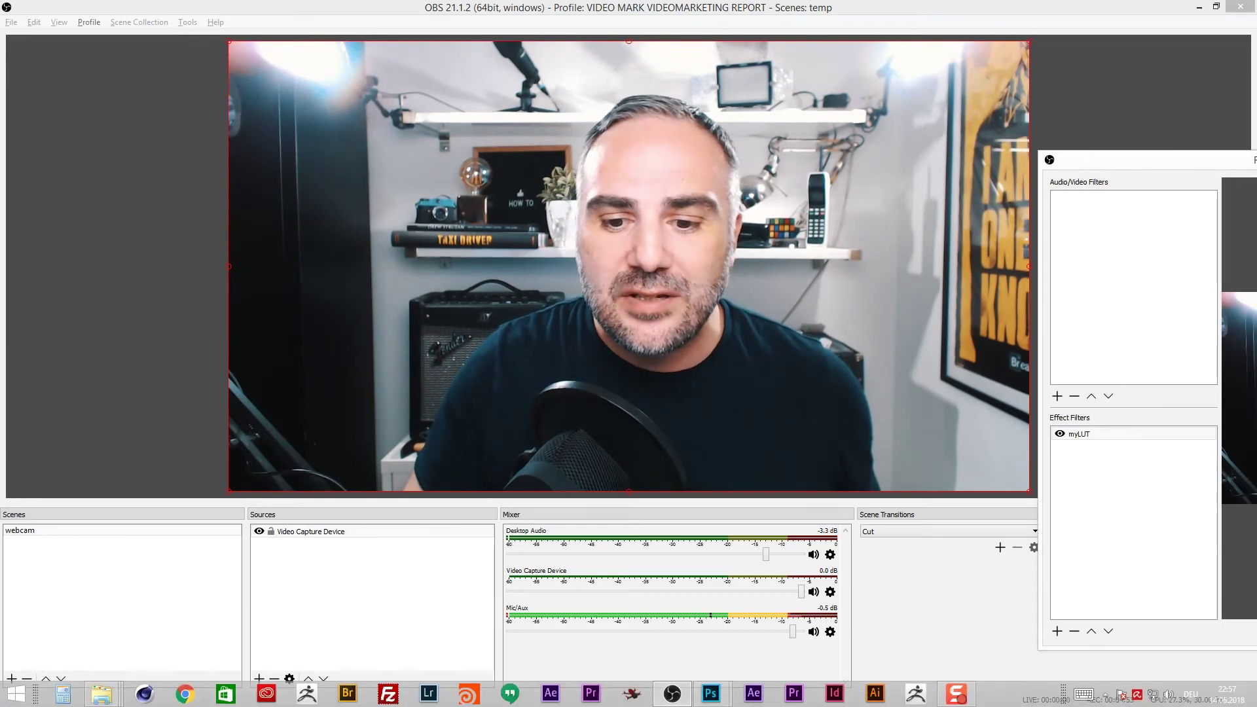
- In Photoshop, hide the Color Lookup 1 layer and save original.png
{"action": "mouse_move", "coordinate": [710, 693]}
{"action": "left_click", "coordinate": [784, 623]}
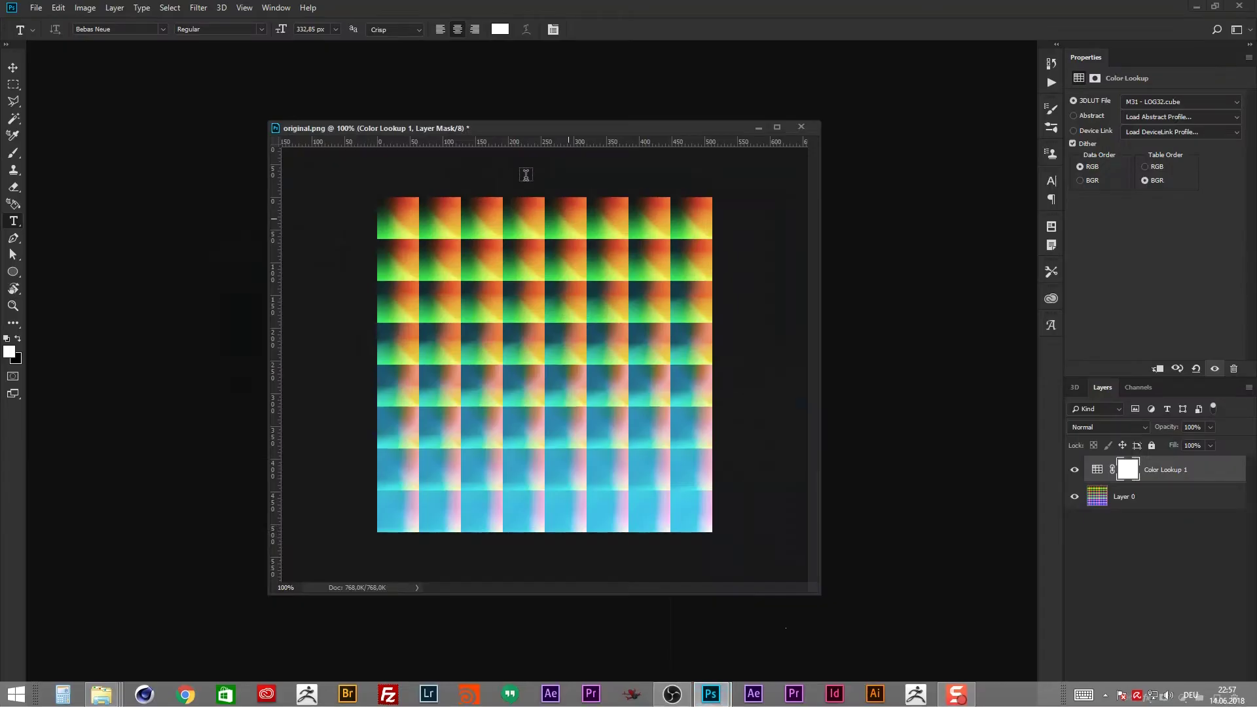
{"action": "left_click", "coordinate": [1074, 470]}
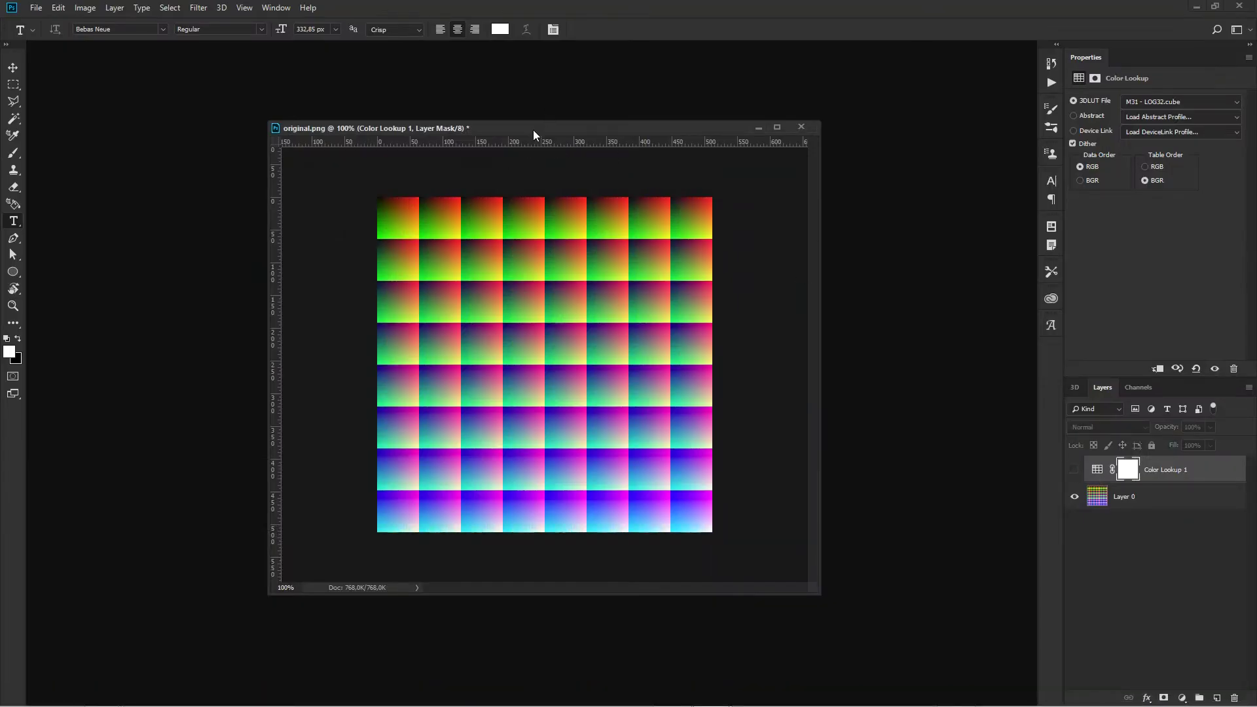
{"action": "left_click_drag", "start_coordinate": [534, 135], "coordinate": [531, 138]}
{"action": "key", "text": "ctrl+s"}
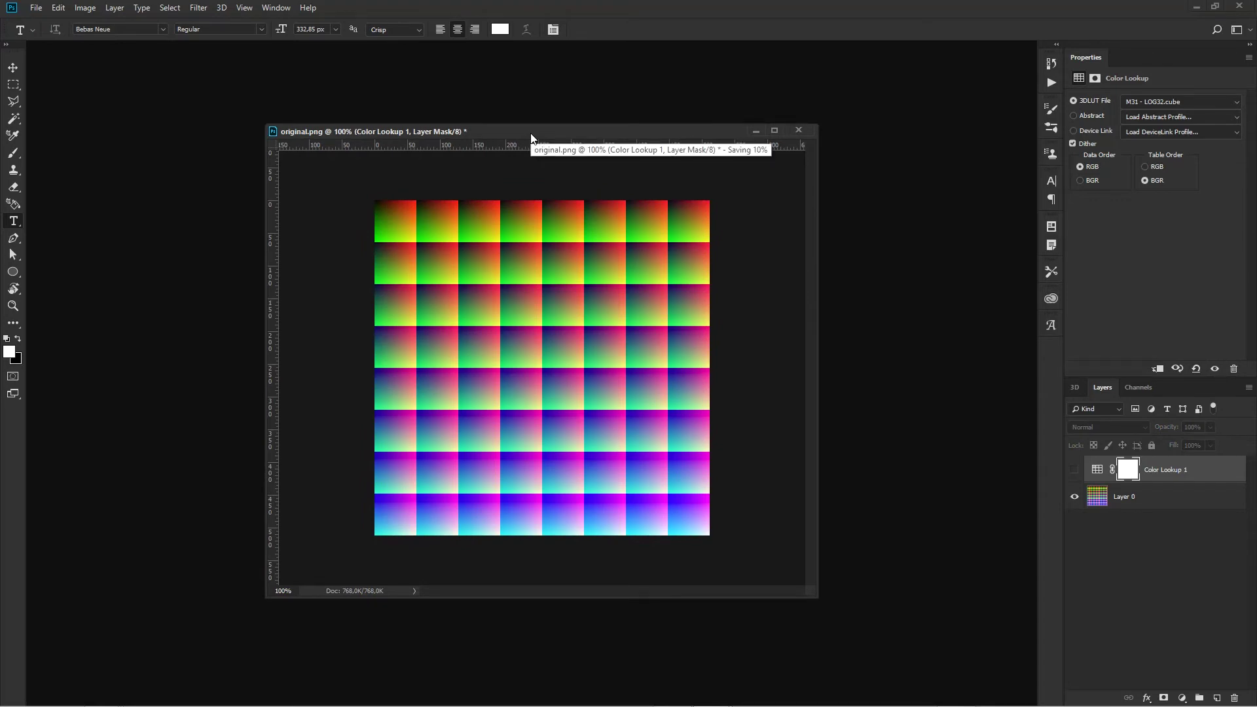
{"action": "left_click_drag", "start_coordinate": [644, 136], "coordinate": [633, 134]}
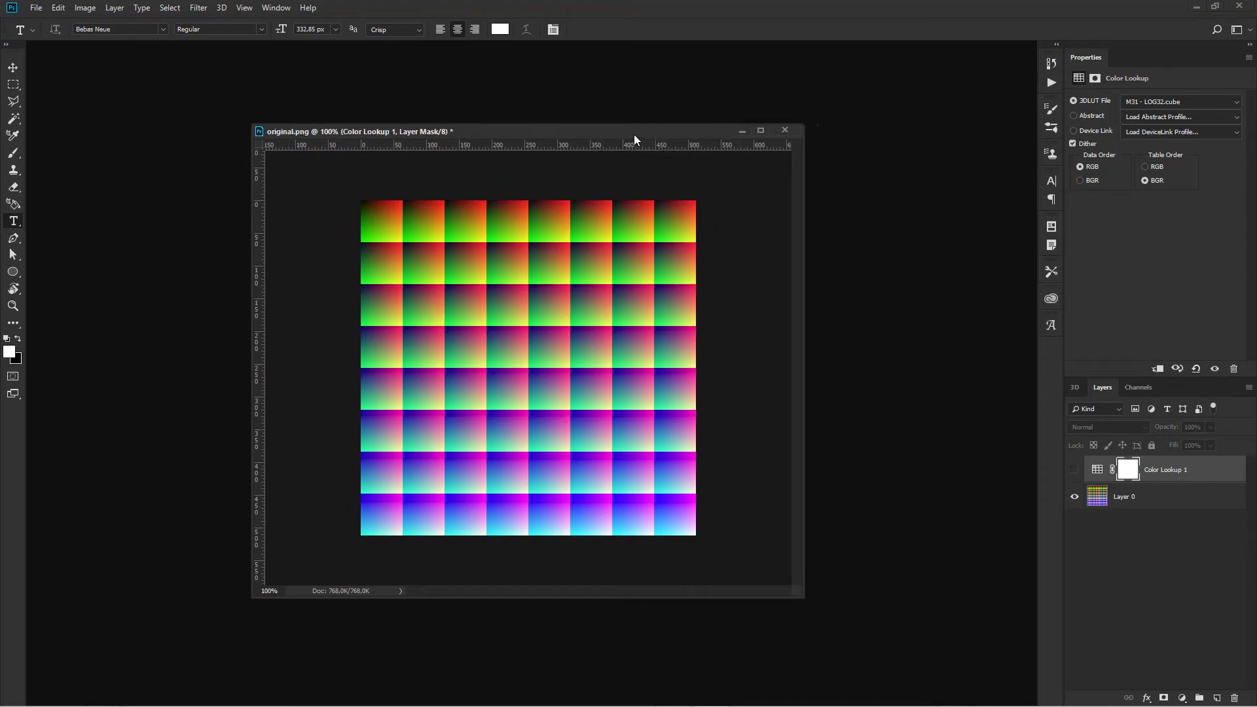
- Make the Color Lookup 1 adjustment visible again
{"action": "left_click", "coordinate": [1182, 699]}
{"action": "left_click", "coordinate": [1097, 576]}
{"action": "left_click", "coordinate": [1074, 469]}
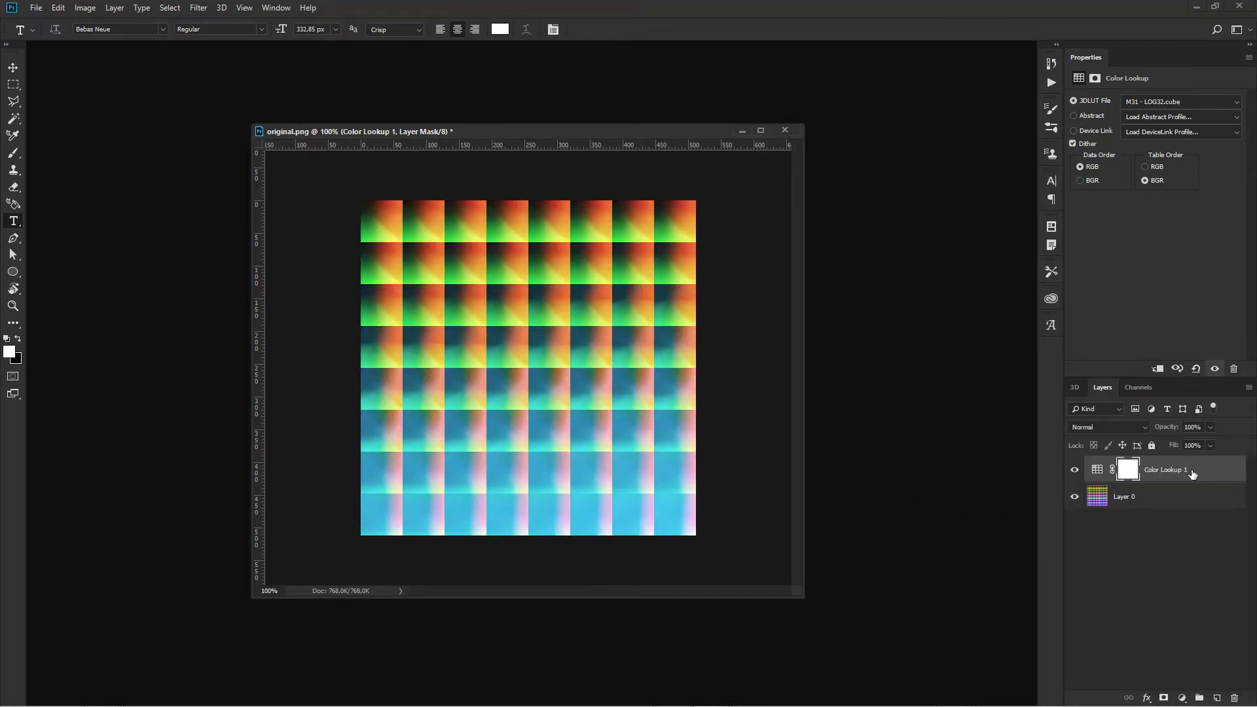
{"action": "left_click_drag", "start_coordinate": [632, 135], "coordinate": [631, 136]}
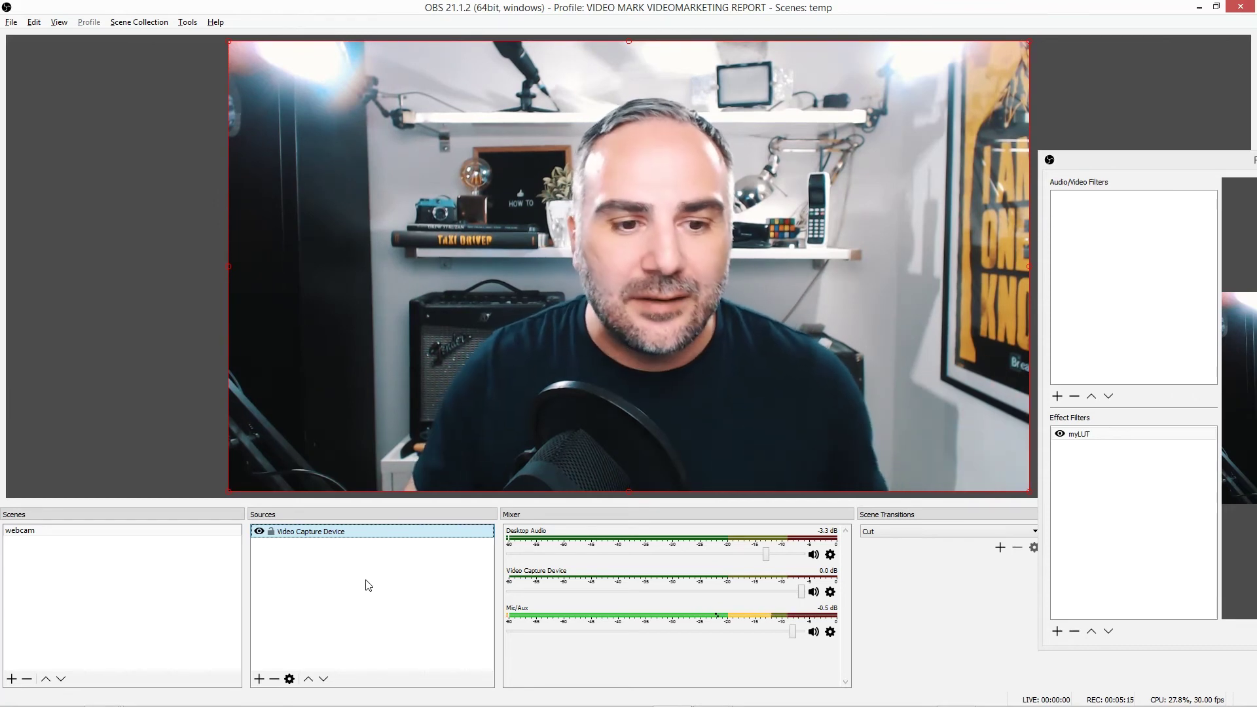
- In OBS, open and close the Video Capture Device's filter settings
{"action": "right_click", "coordinate": [384, 532]}
{"action": "left_click", "coordinate": [419, 510]}
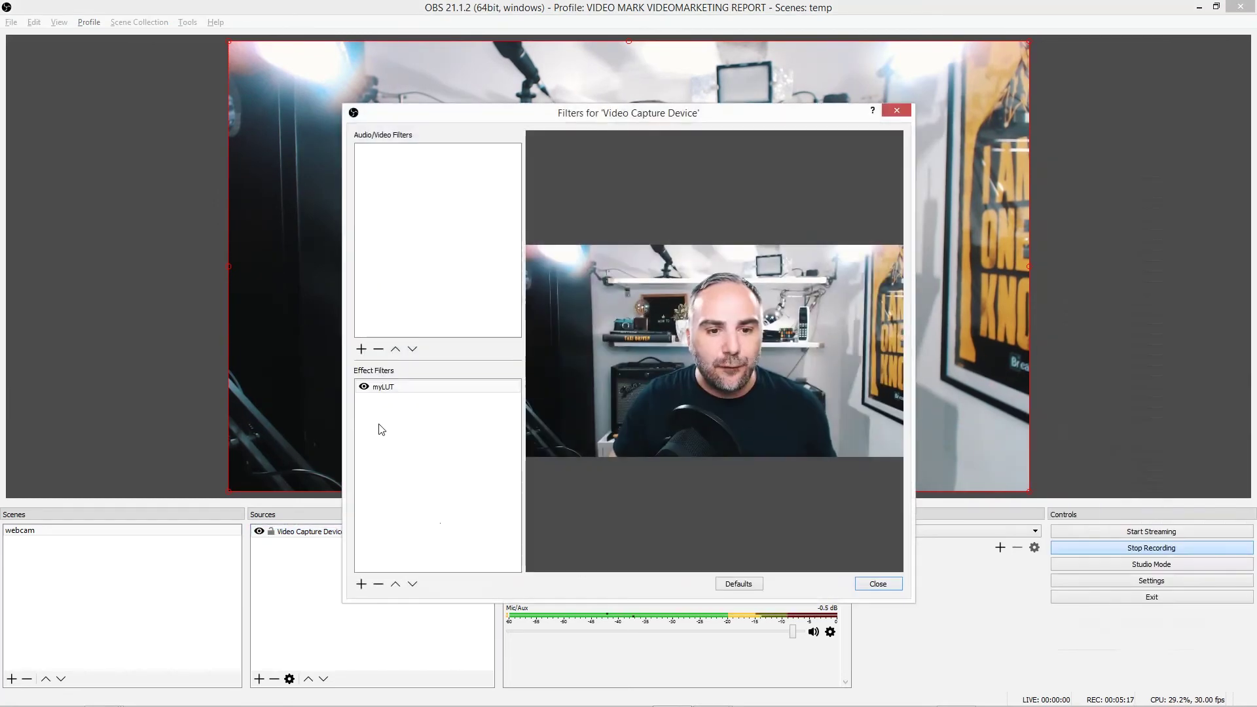
{"action": "left_click", "coordinate": [877, 584]}
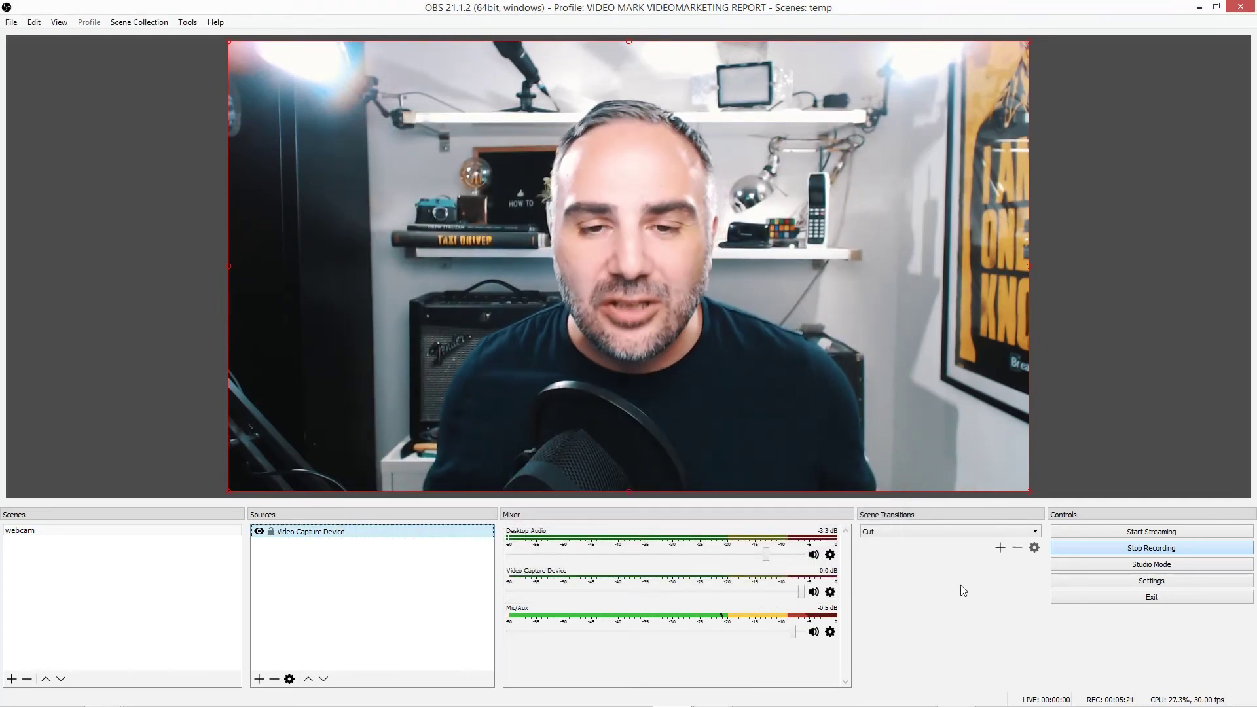